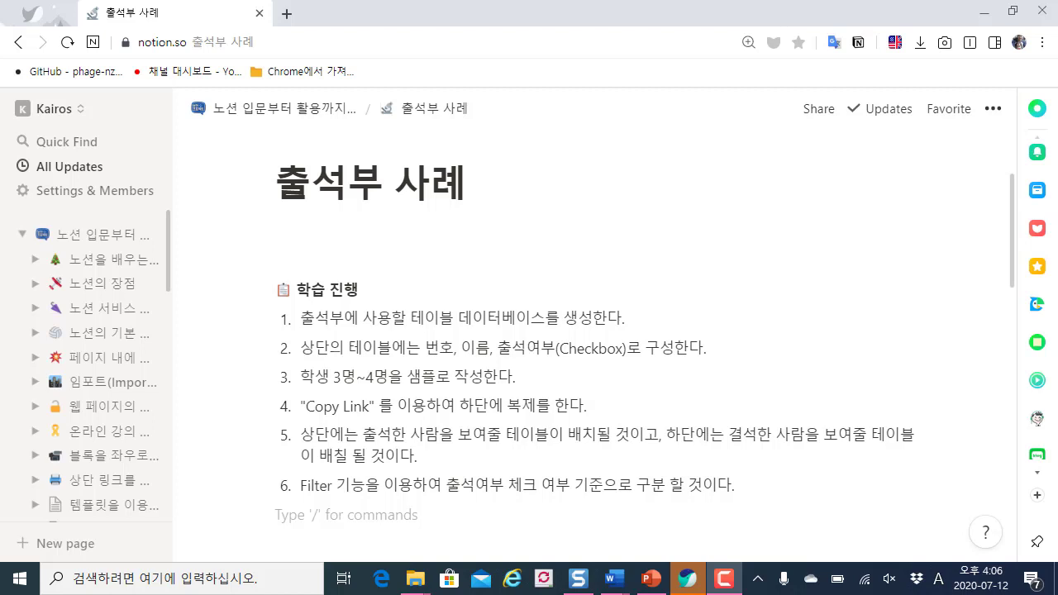
# Look through the lesson list on the parent page 노션 입문부터 활용까지 학습페이지 and return to 출석부 사례.
pyautogui.click(496, 341)
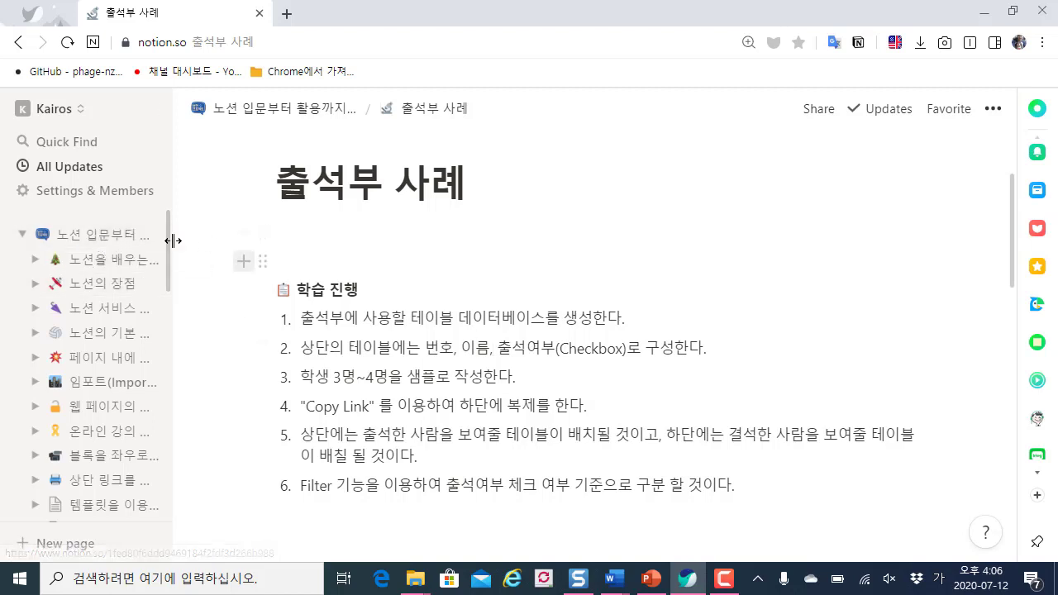
pyautogui.click(107, 239)
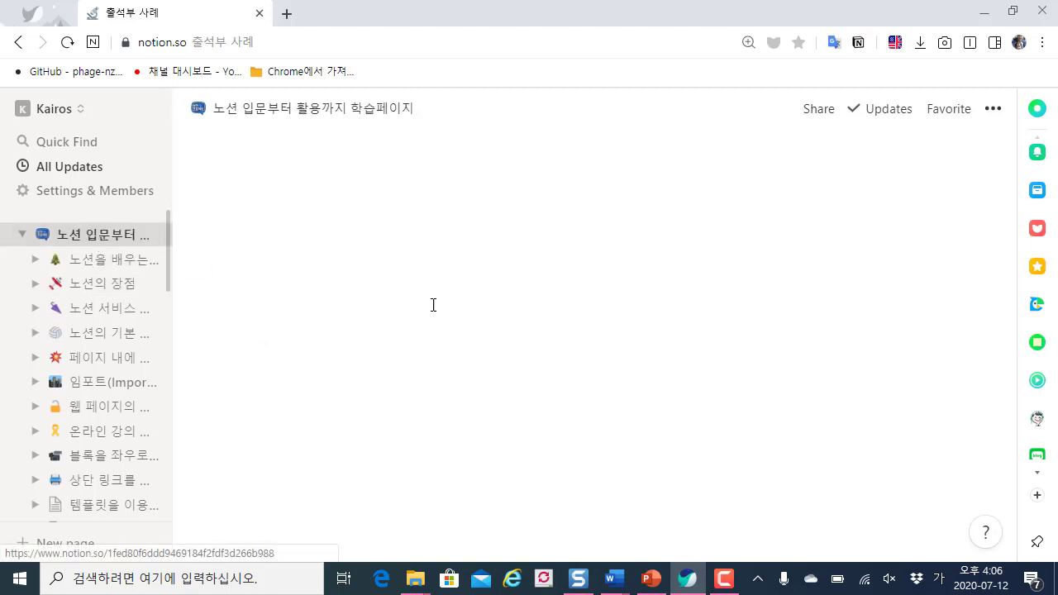
pyautogui.scroll(-2, 514, 204)
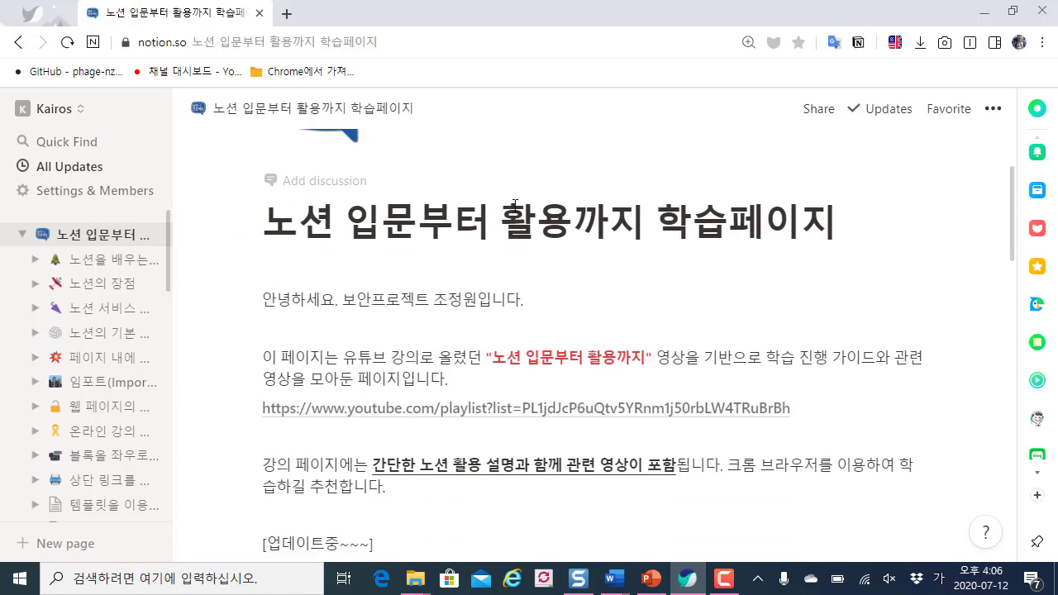
pyautogui.scroll(-6, 527, 272)
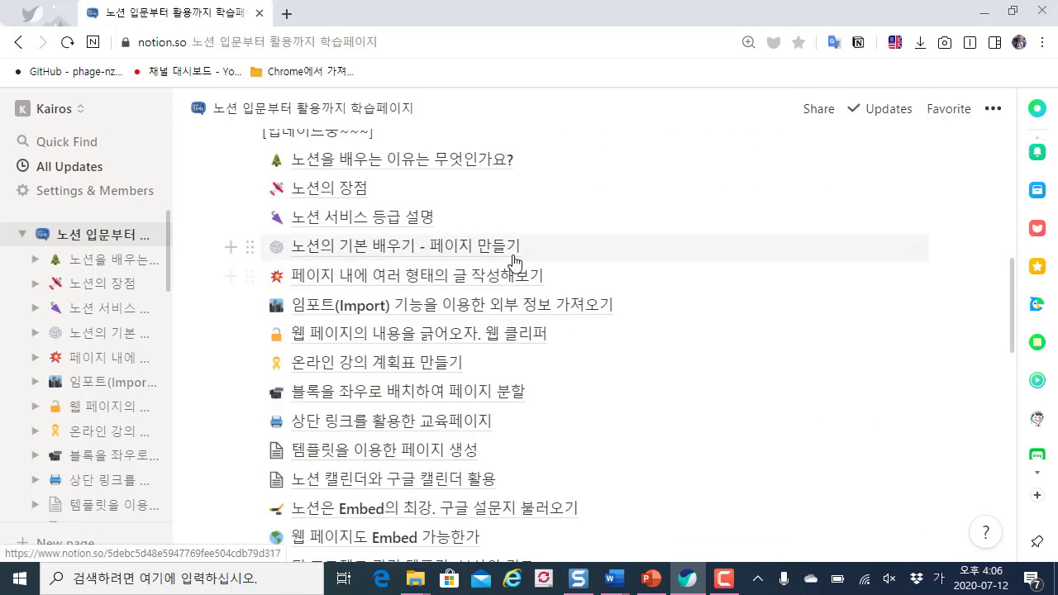
pyautogui.scroll(-2, 472, 243)
pyautogui.scroll(-4, 460, 314)
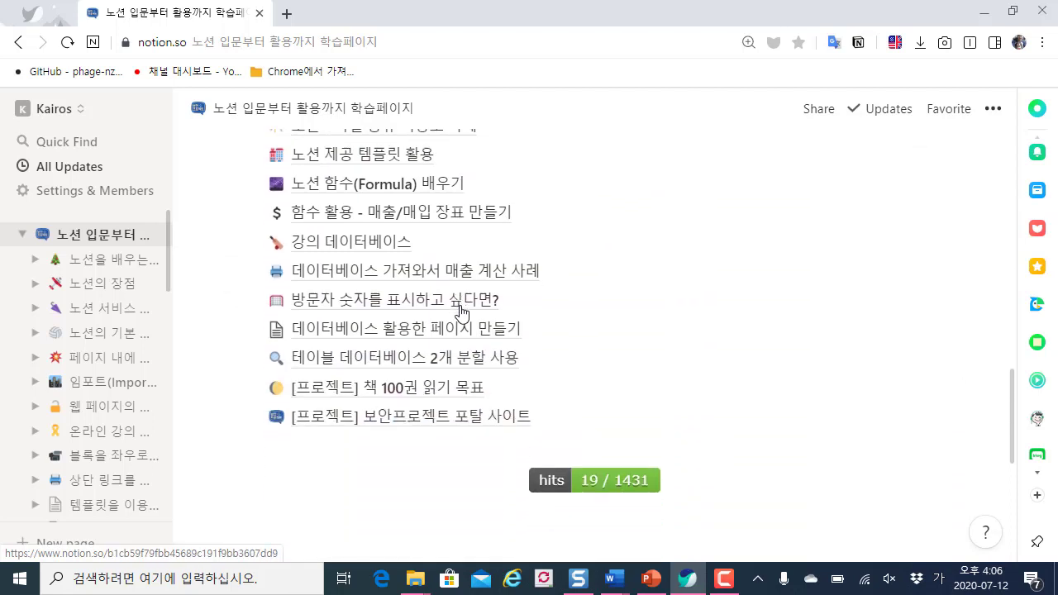
pyautogui.scroll(-1, 455, 301)
pyautogui.scroll(2, 295, 285)
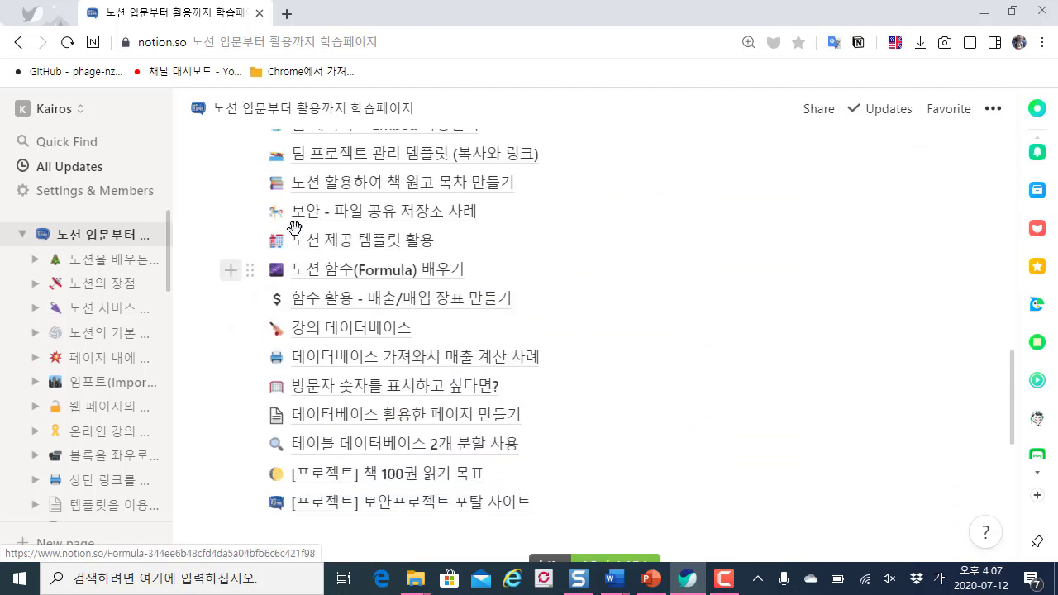
pyautogui.click(16, 48)
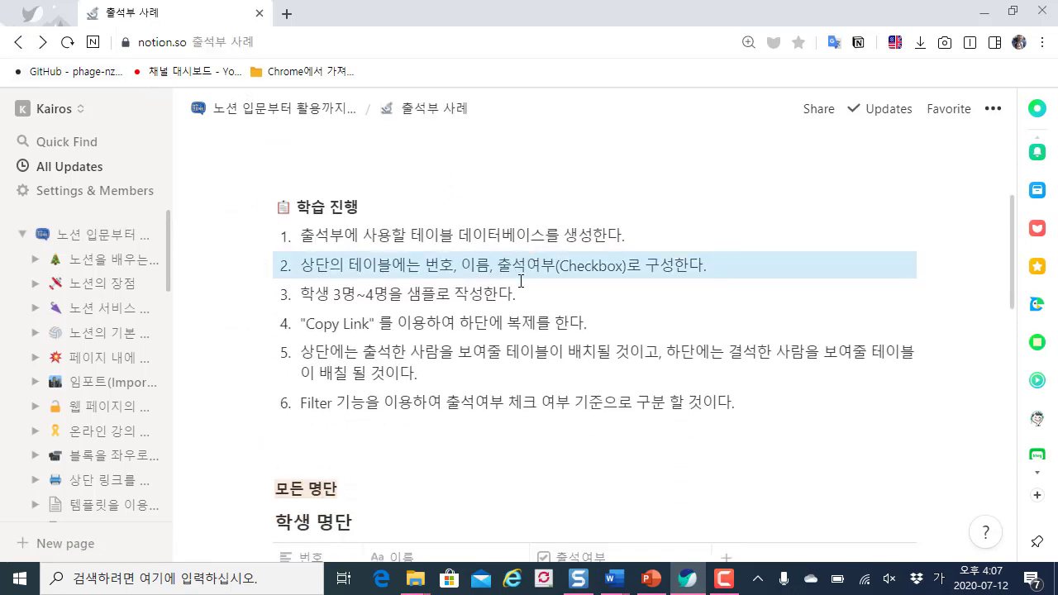
# Read the 학습 진행 instructions and examine the title, columns and rows of the 학생 명단 table under 모든 명단.
pyautogui.click(381, 212)
pyautogui.scroll(-1, 425, 235)
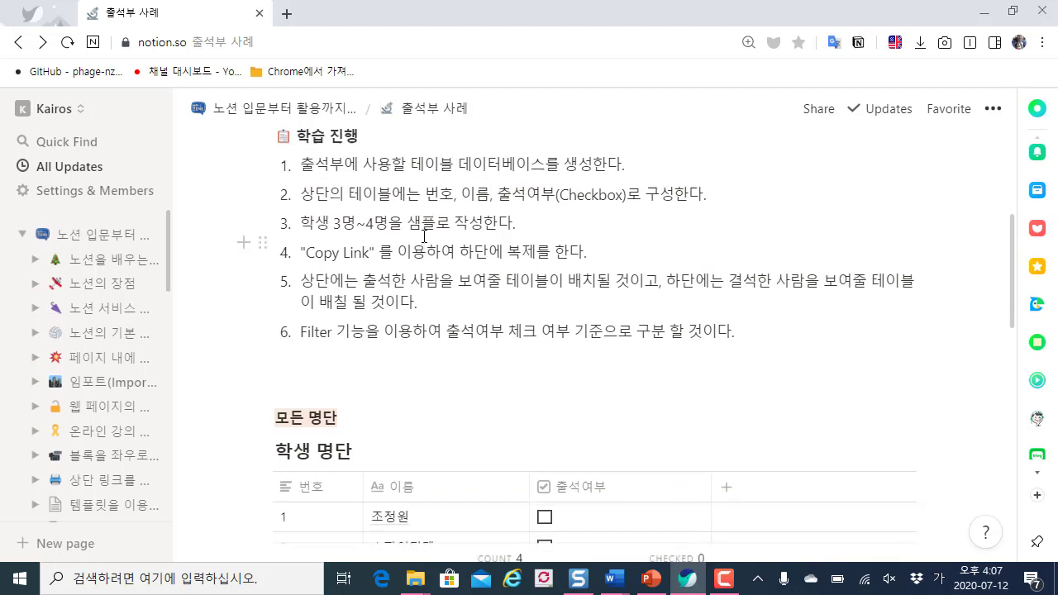
pyautogui.scroll(1, 424, 236)
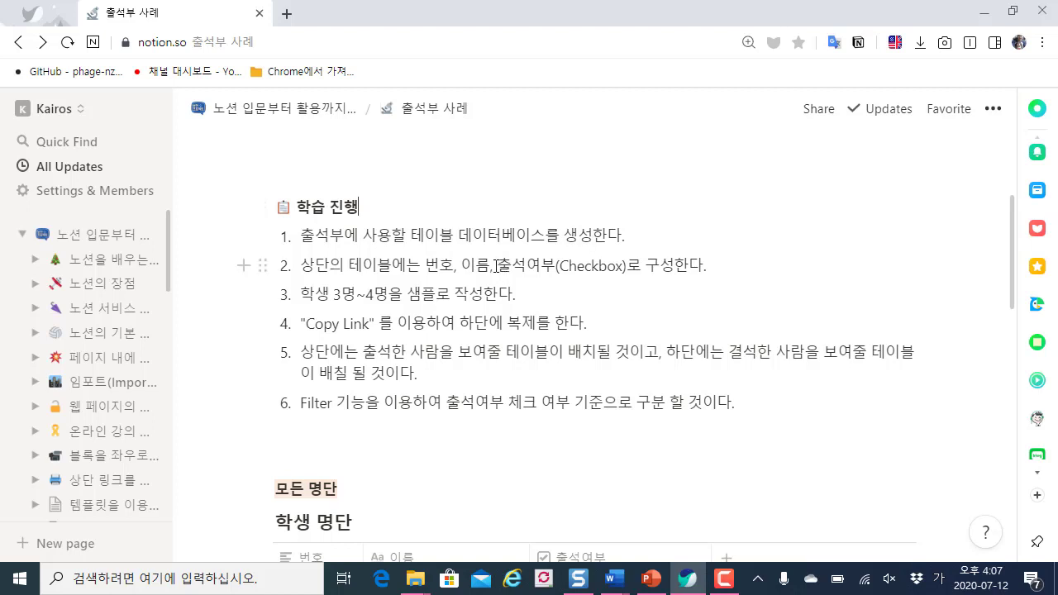
pyautogui.moveTo(494, 268); pyautogui.dragTo(434, 276)
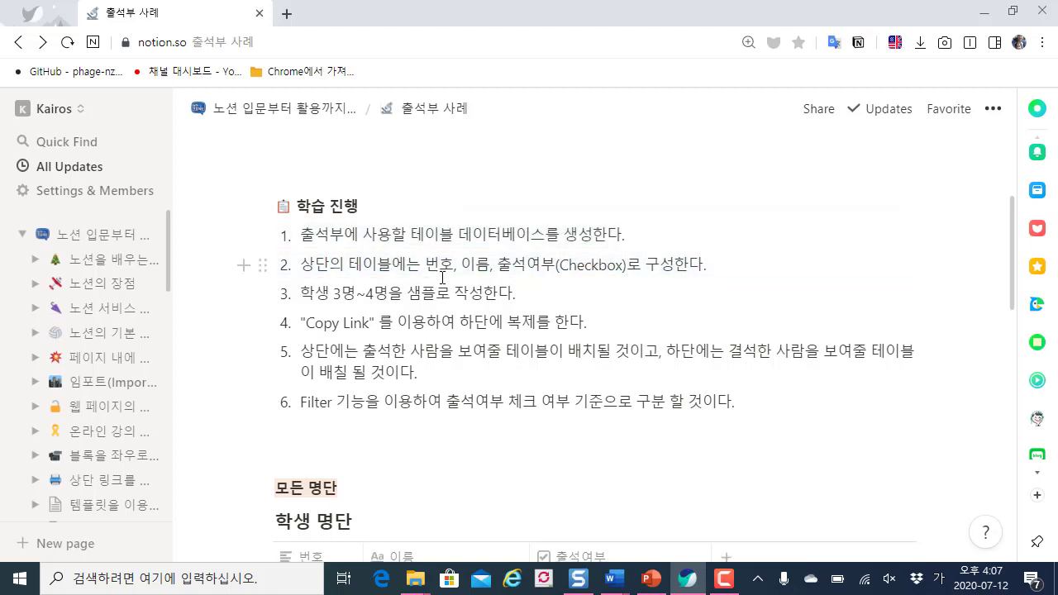
pyautogui.scroll(-3, 433, 281)
pyautogui.click(432, 292)
pyautogui.scroll(-1, 438, 289)
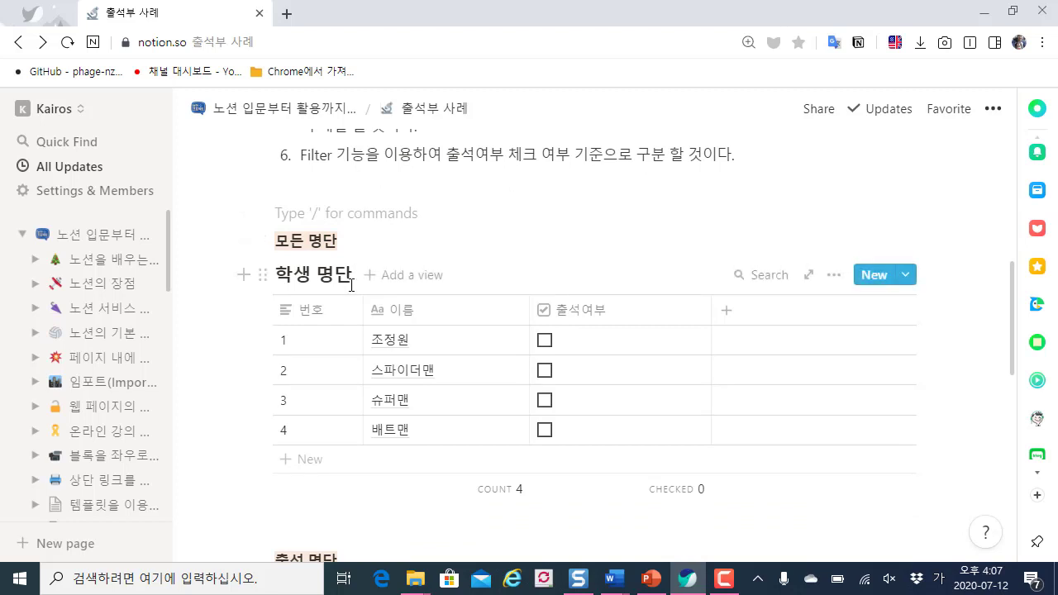
pyautogui.moveTo(352, 280); pyautogui.dragTo(276, 276)
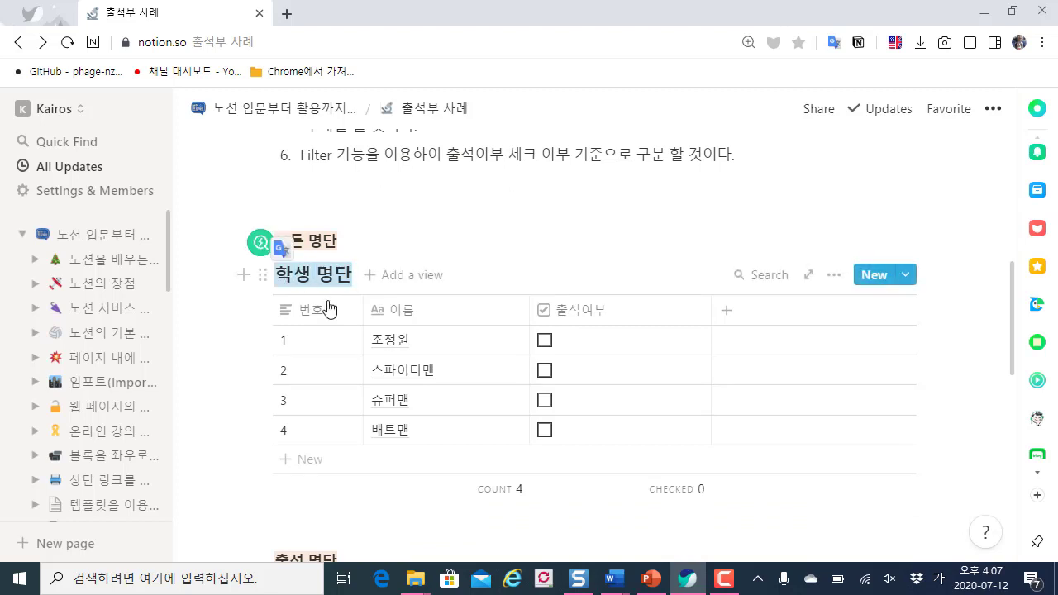
pyautogui.click(478, 192)
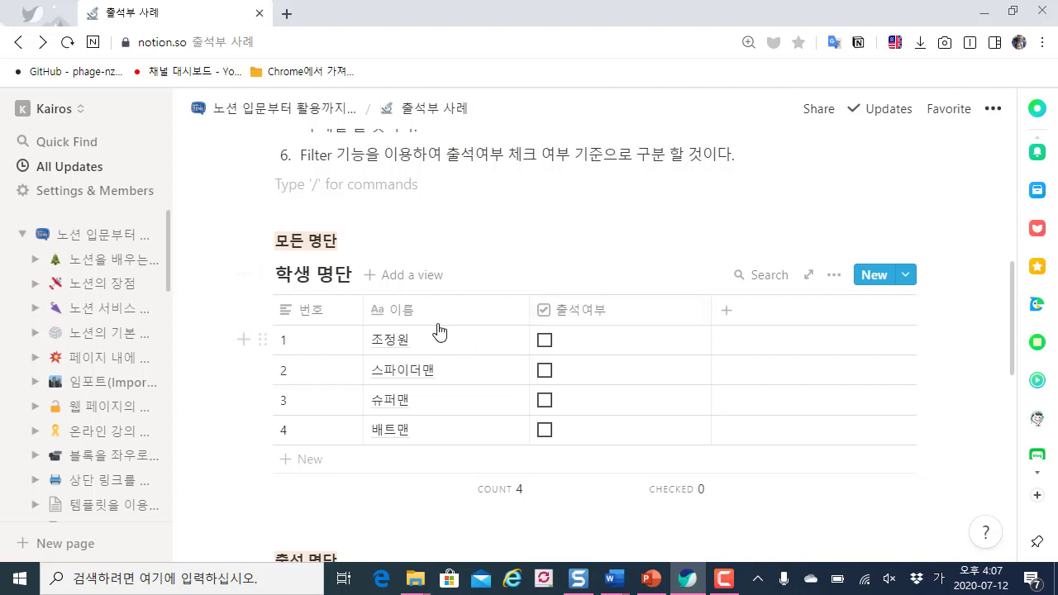
pyautogui.scroll(2, 432, 328)
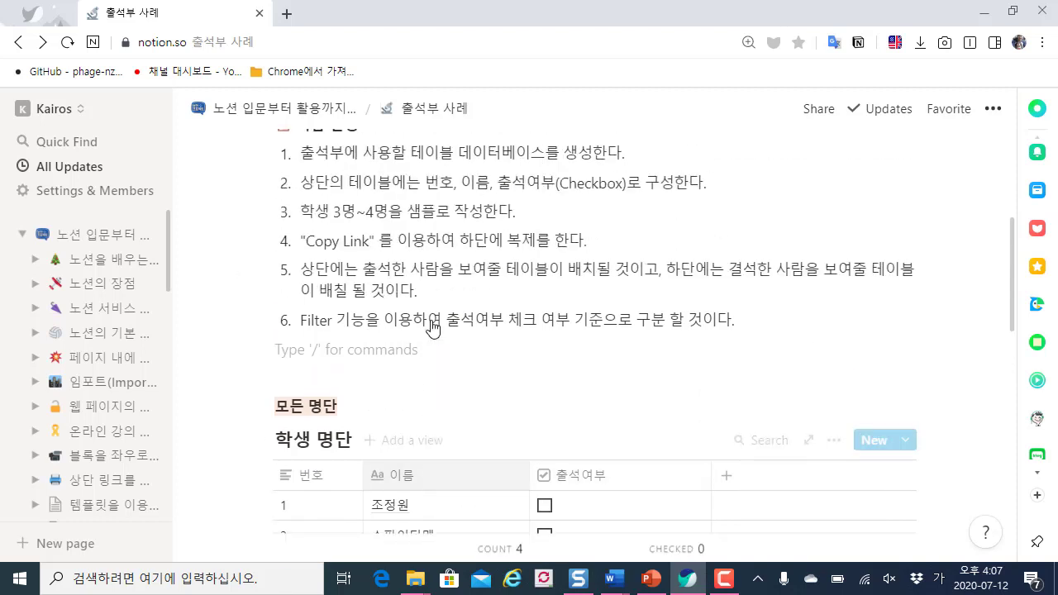
pyautogui.scroll(-1, 429, 316)
pyautogui.scroll(-1, 428, 316)
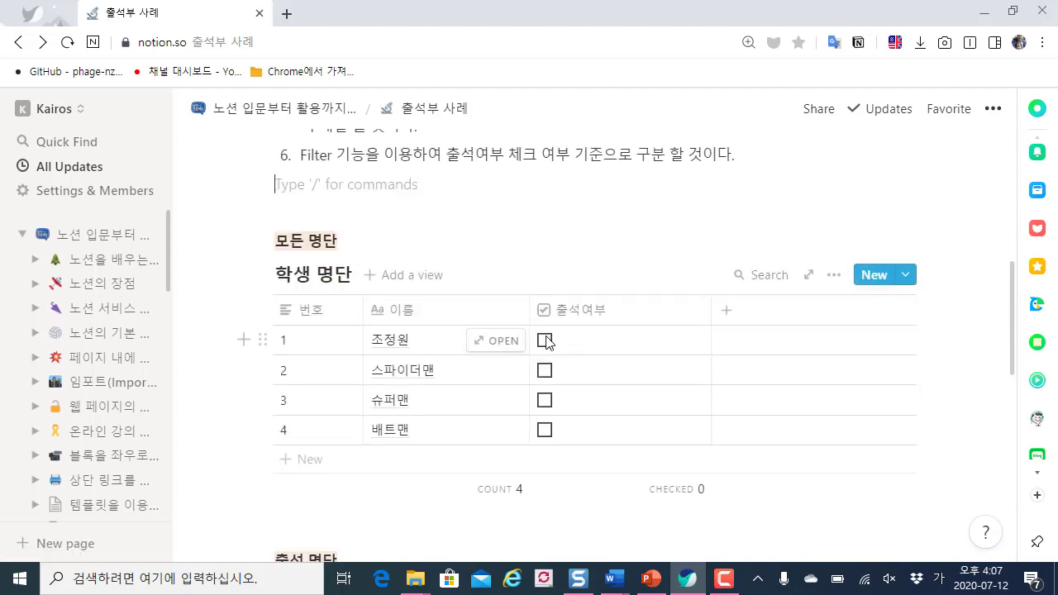
# Check 출석여부 for the first three students in the 학생 명단 table and uncheck all three.
pyautogui.click(543, 340)
pyautogui.click(544, 370)
pyautogui.click(544, 400)
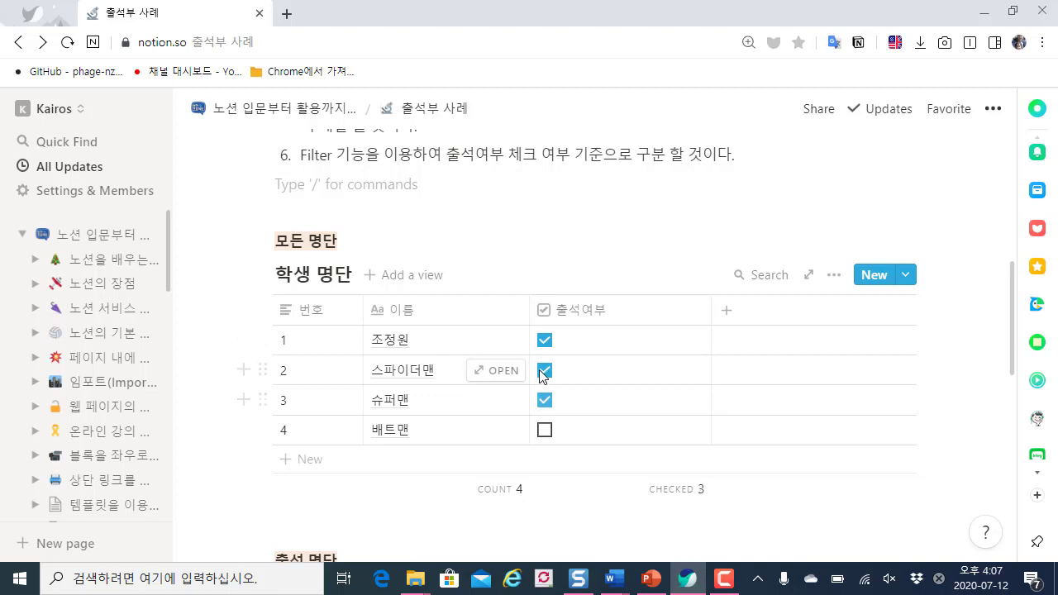
pyautogui.click(543, 370)
pyautogui.click(543, 339)
pyautogui.click(544, 401)
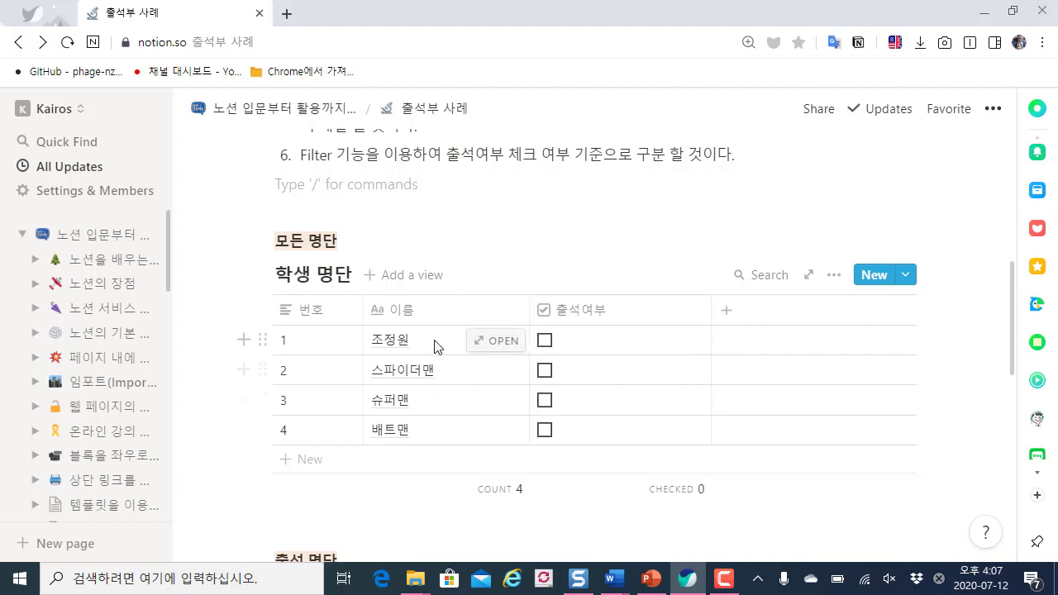
# Toggle the 출석여부 checkbox of student number 1 on and off, leaving it unchecked.
pyautogui.click(545, 340)
pyautogui.click(545, 341)
pyautogui.click(545, 341)
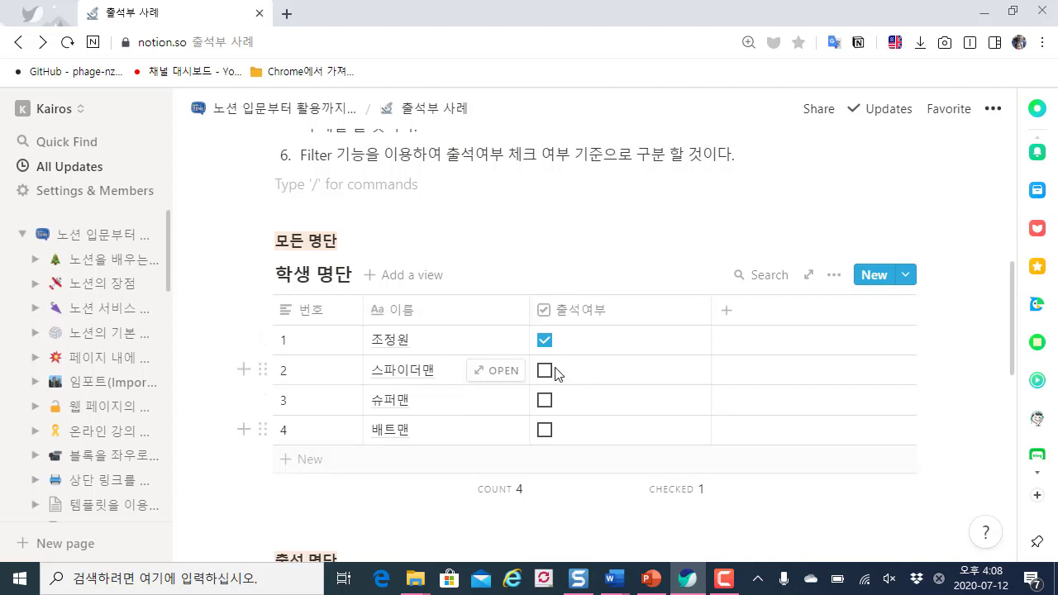
pyautogui.click(544, 340)
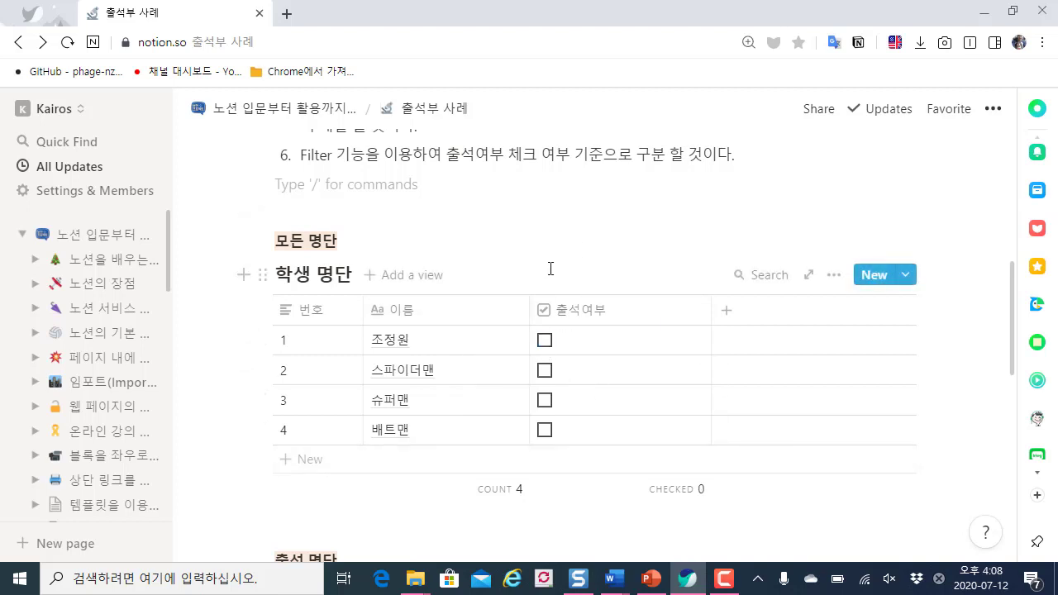
# Examine the 학생 명단 table under 모든 명단 and the Duplicate and Copy link actions available for its block.
pyautogui.scroll(-1, 550, 269)
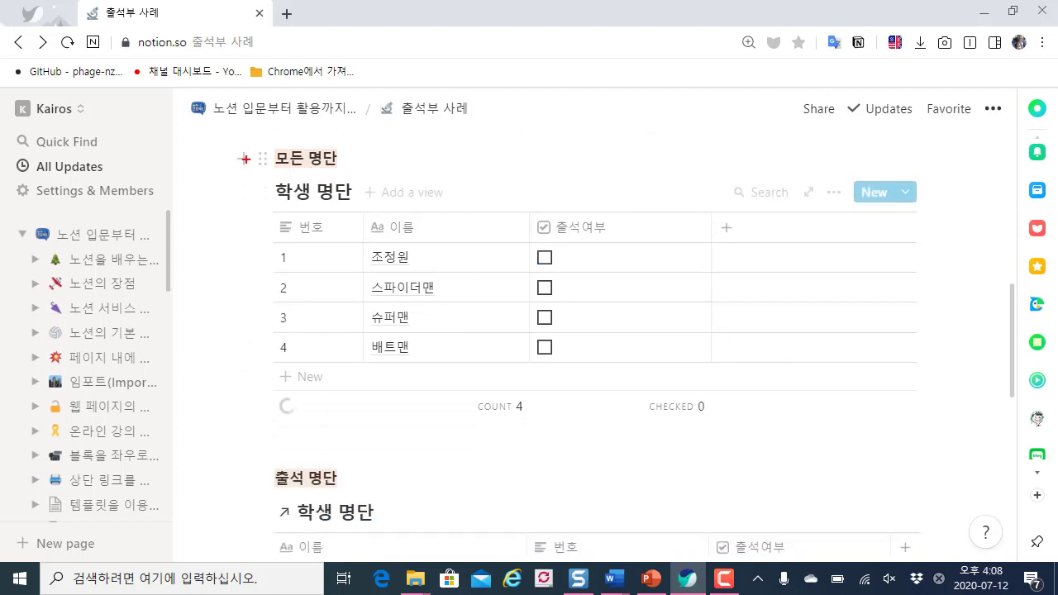
pyautogui.moveTo(252, 169); pyautogui.dragTo(976, 398)
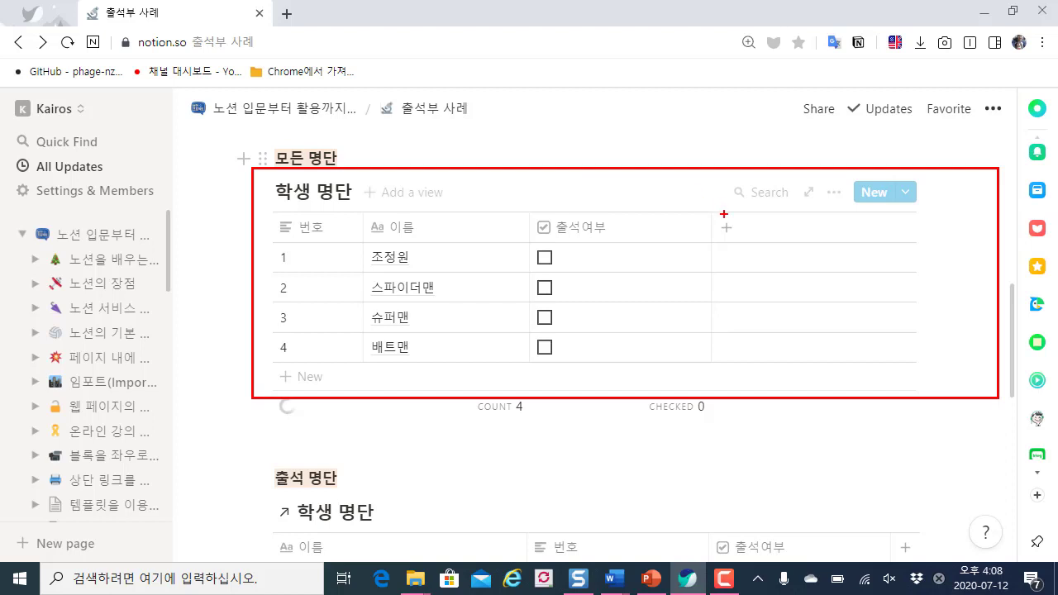
pyautogui.scroll(2, 427, 233)
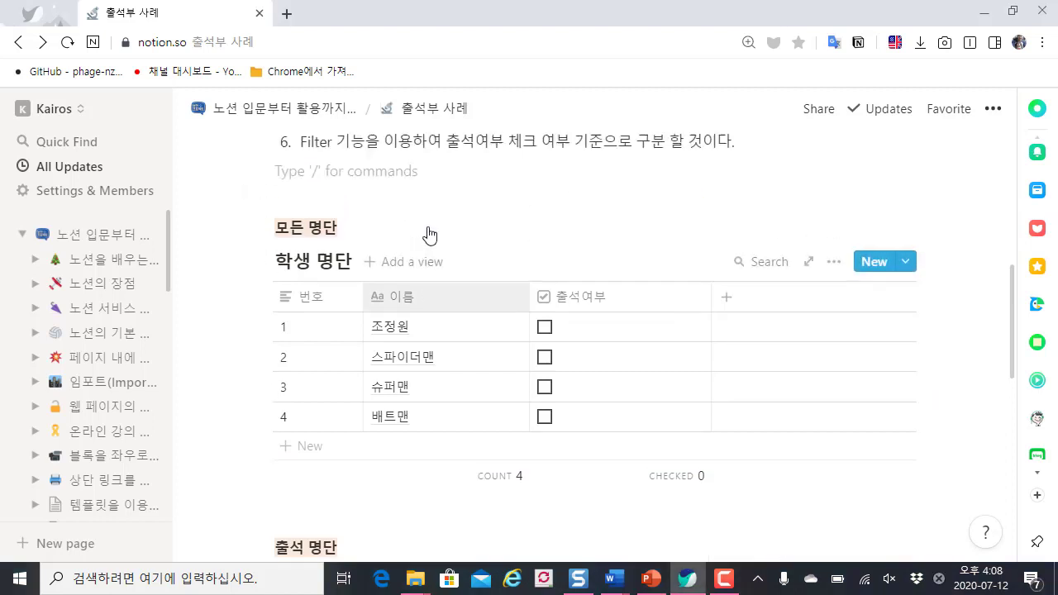
pyautogui.scroll(-2, 408, 232)
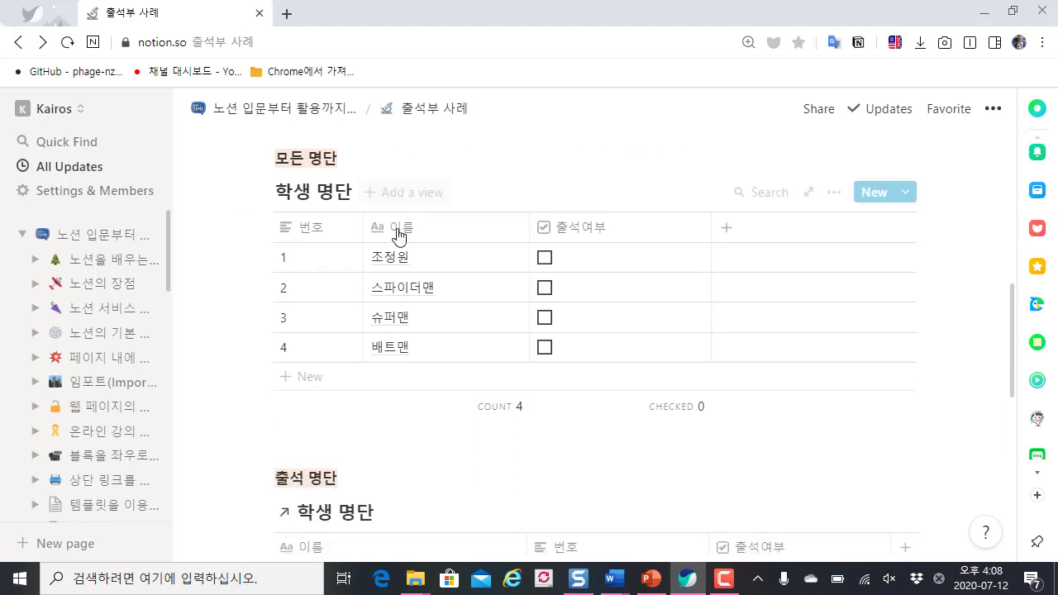
pyautogui.click(265, 192)
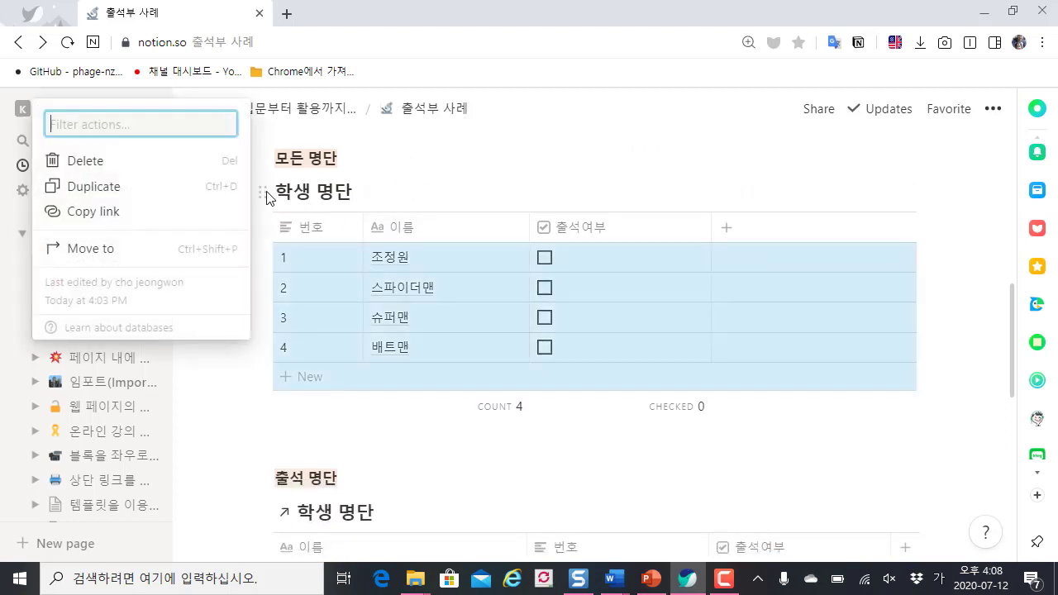
pyautogui.click(431, 167)
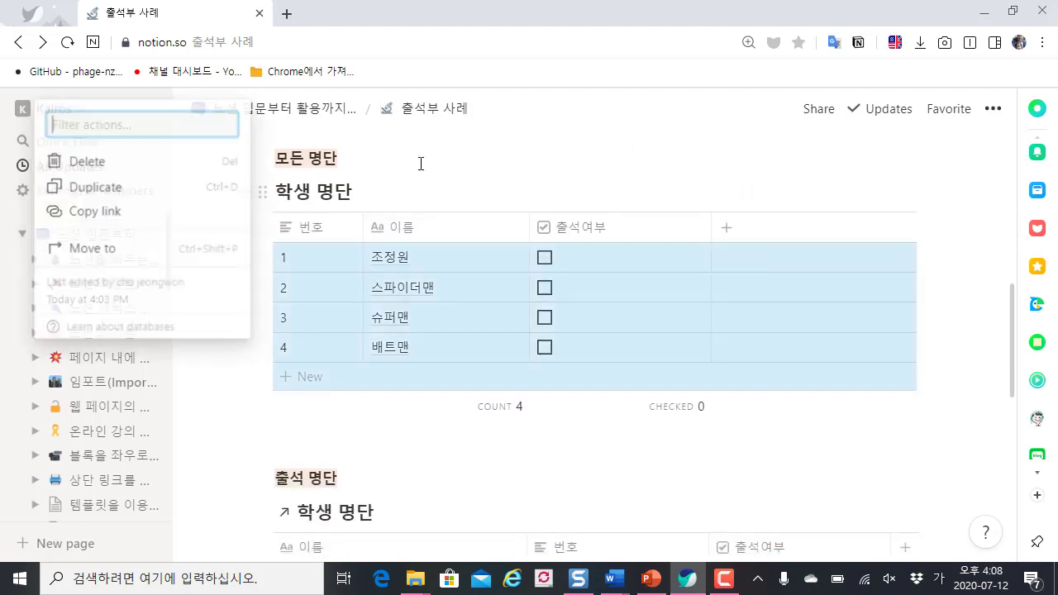
pyautogui.click(263, 195)
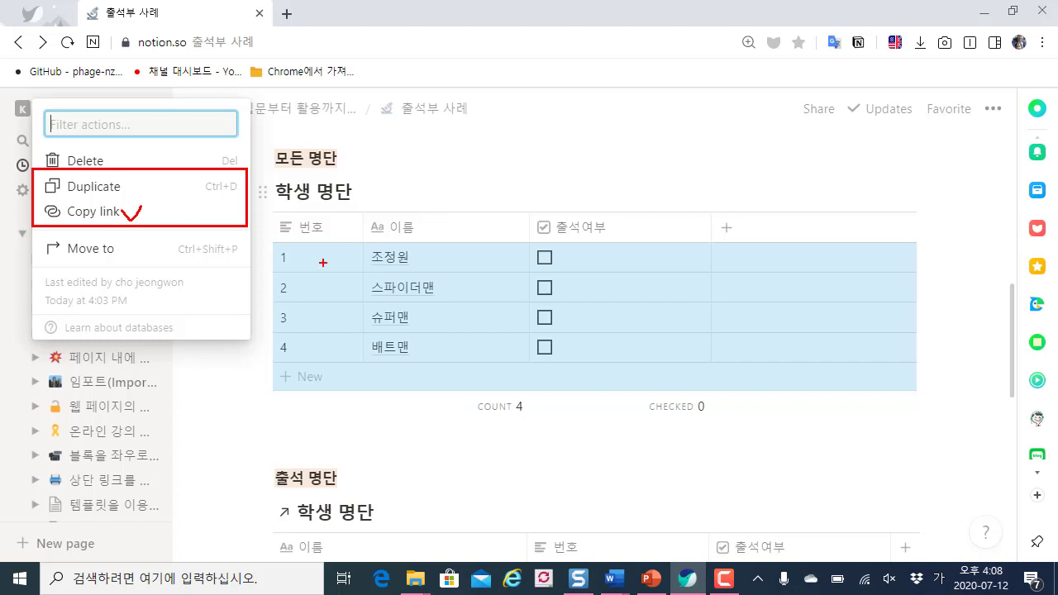
pyautogui.click(371, 430)
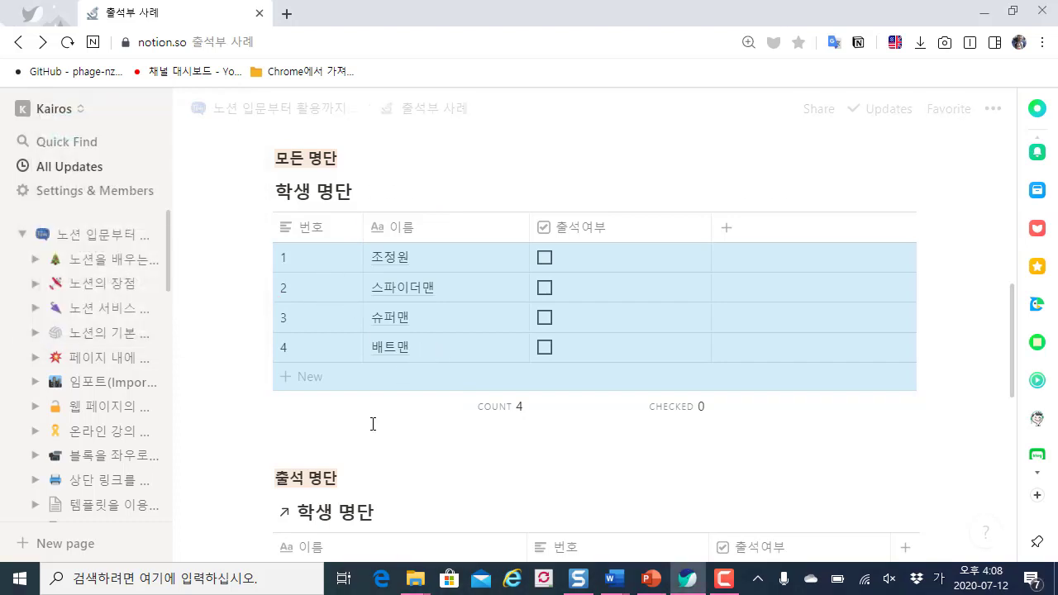
# Copy the link to the 학생 명단 table under 모든 명단.
pyautogui.click(262, 191)
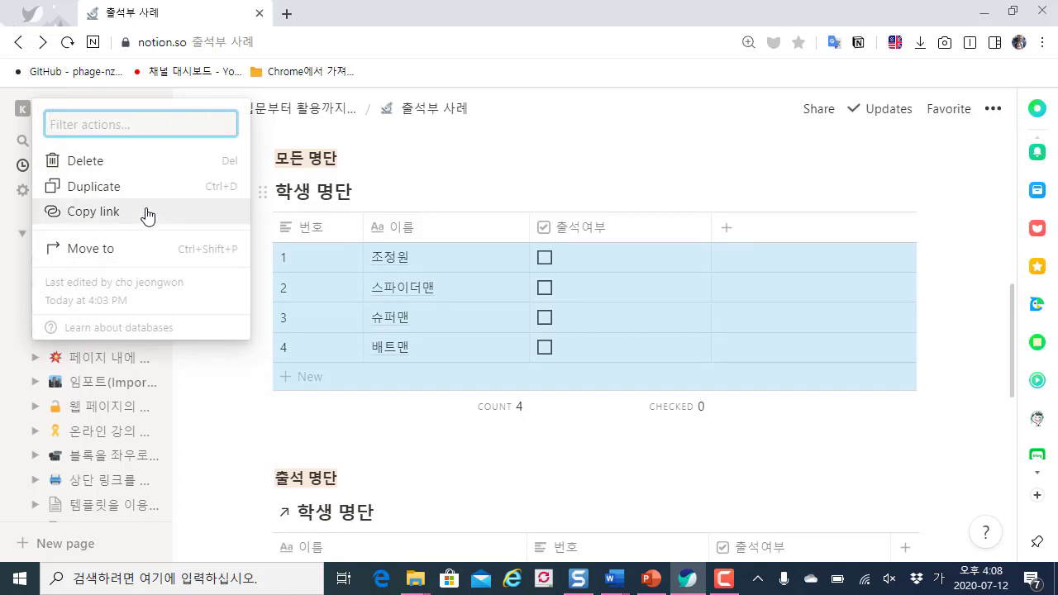
pyautogui.click(147, 215)
pyautogui.click(418, 435)
# Add blank lines between the 모든 명단 table and the 출석 명단 heading, and place the cursor on one of them.
pyautogui.scroll(-2, 390, 342)
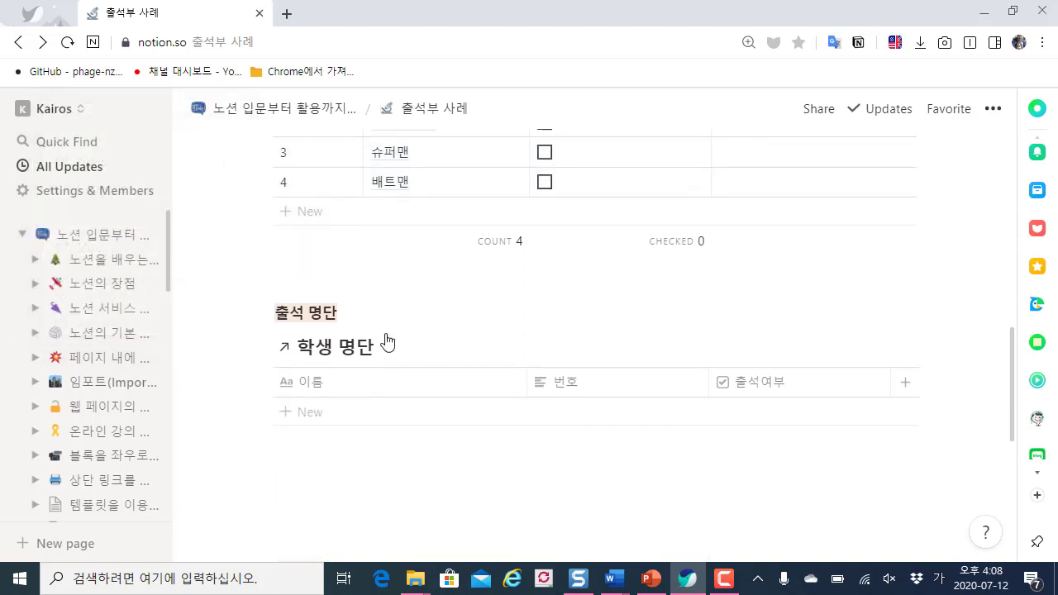
pyautogui.click(384, 278)
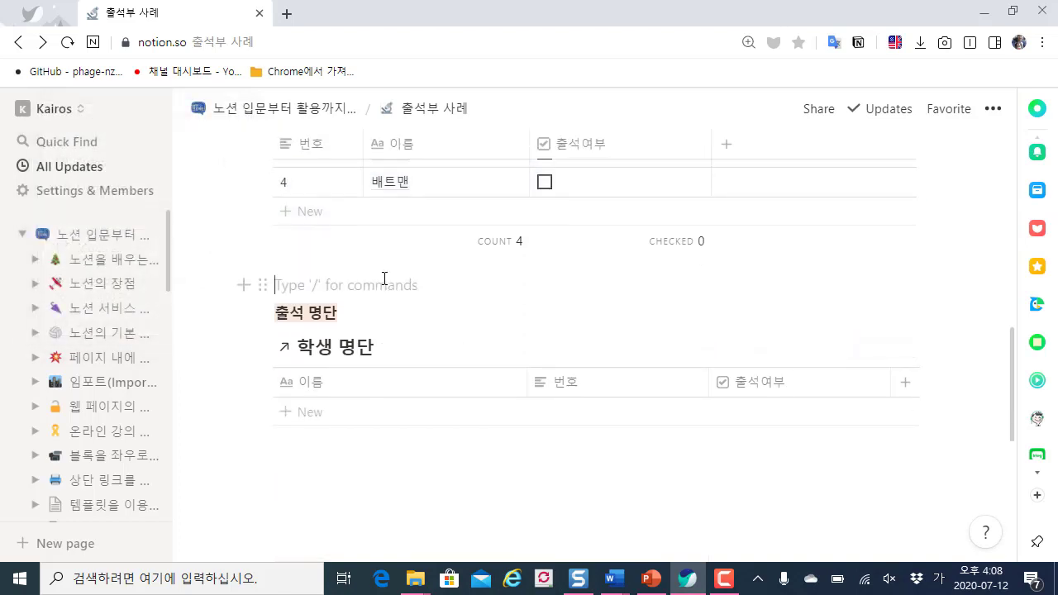
pyautogui.press('Return')
pyautogui.press('Return')
pyautogui.press('Return')
pyautogui.press('Up')
pyautogui.press('Up')
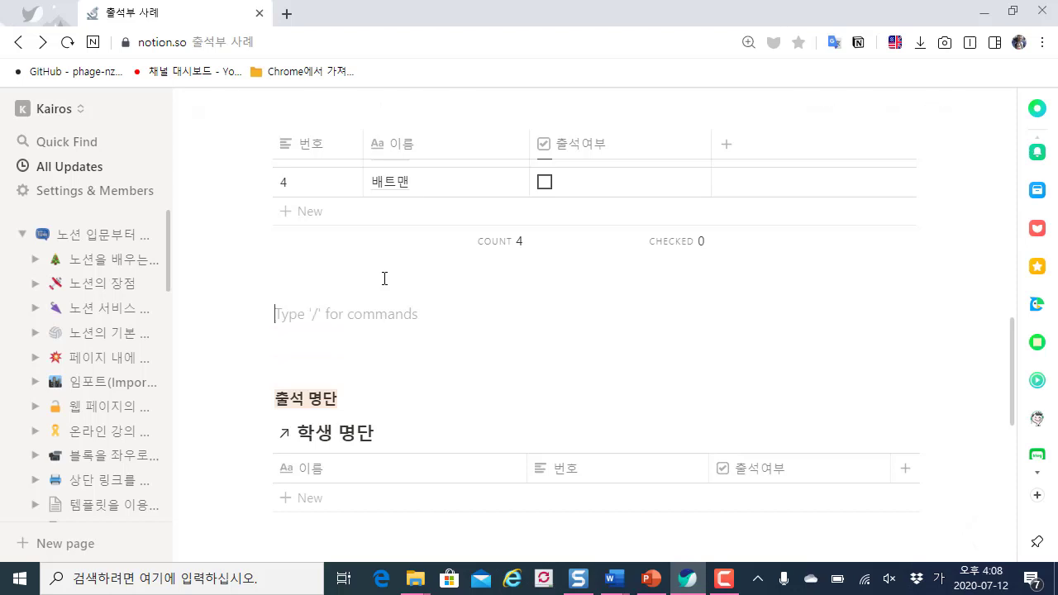
# Paste the copied table link on the blank line above 출석 명단 and delete the pasted link block.
pyautogui.hotkey('ctrl', 'v')
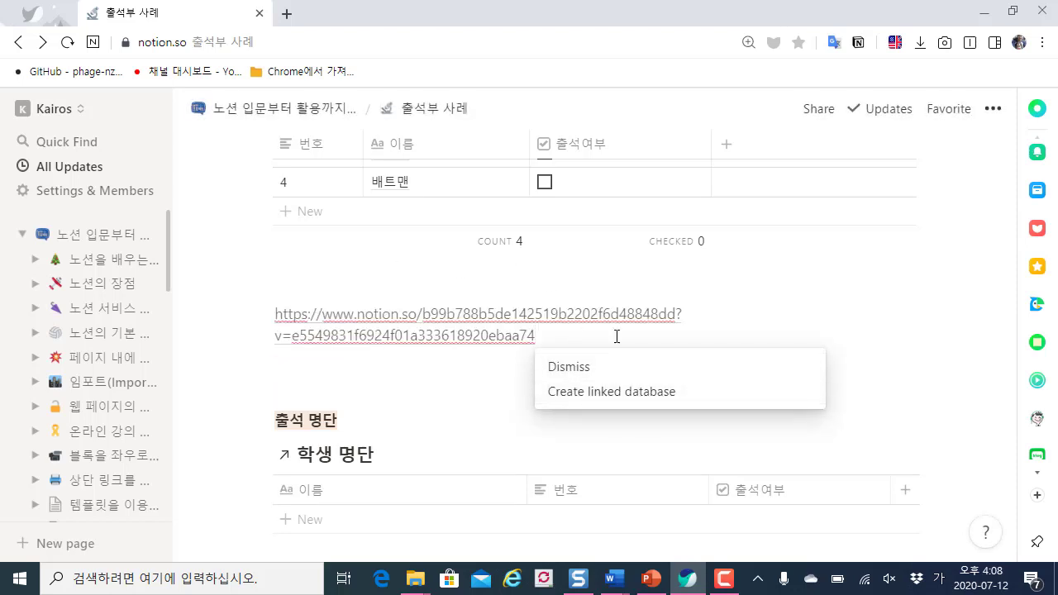
pyautogui.moveTo(617, 333); pyautogui.dragTo(275, 314)
pyautogui.click(279, 309)
pyautogui.click(266, 312)
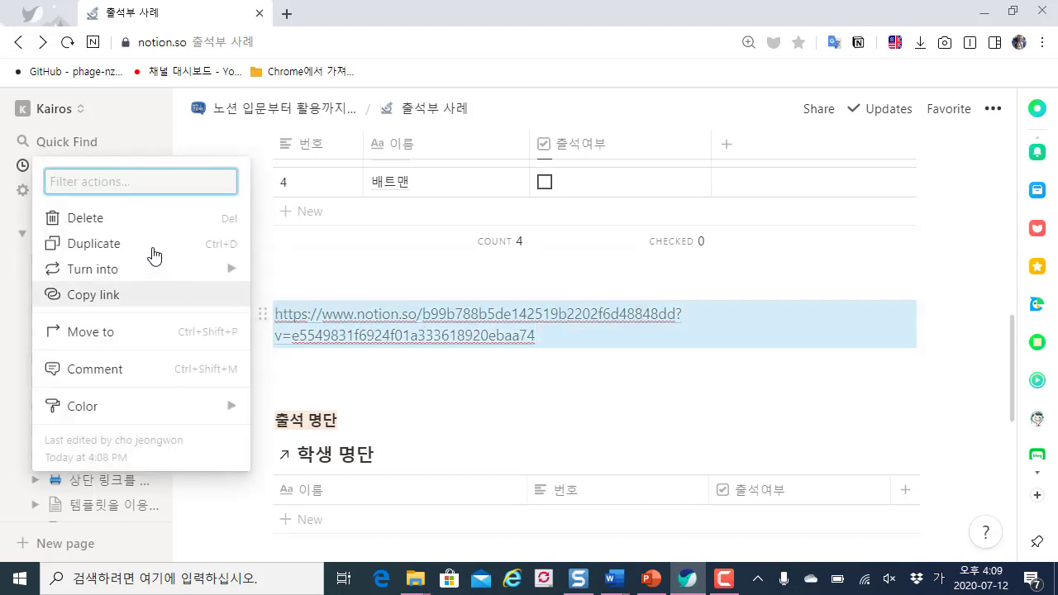
pyautogui.click(154, 223)
pyautogui.click(382, 296)
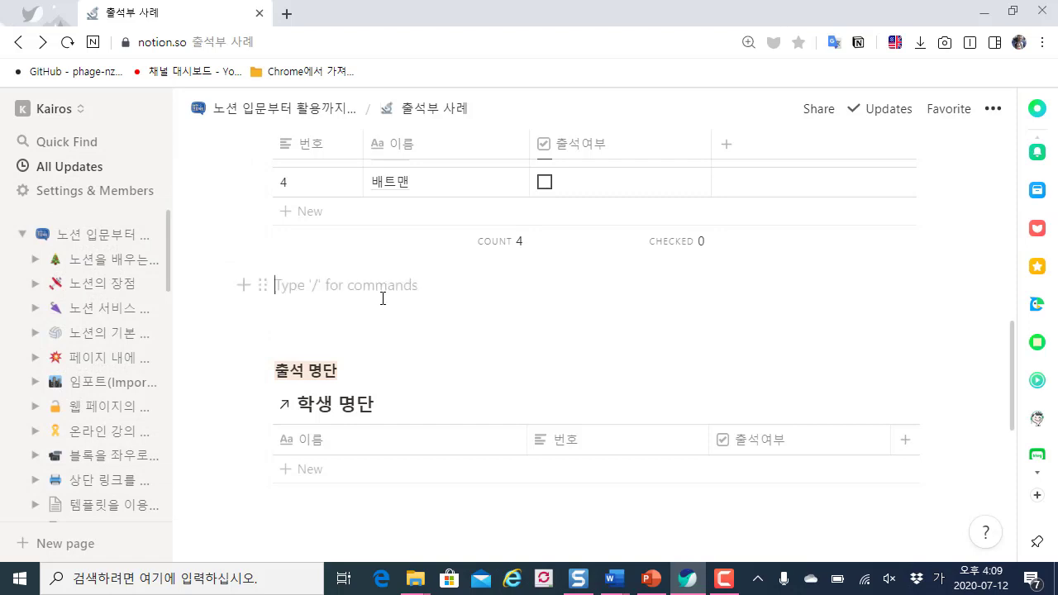
pyautogui.scroll(5, 448, 267)
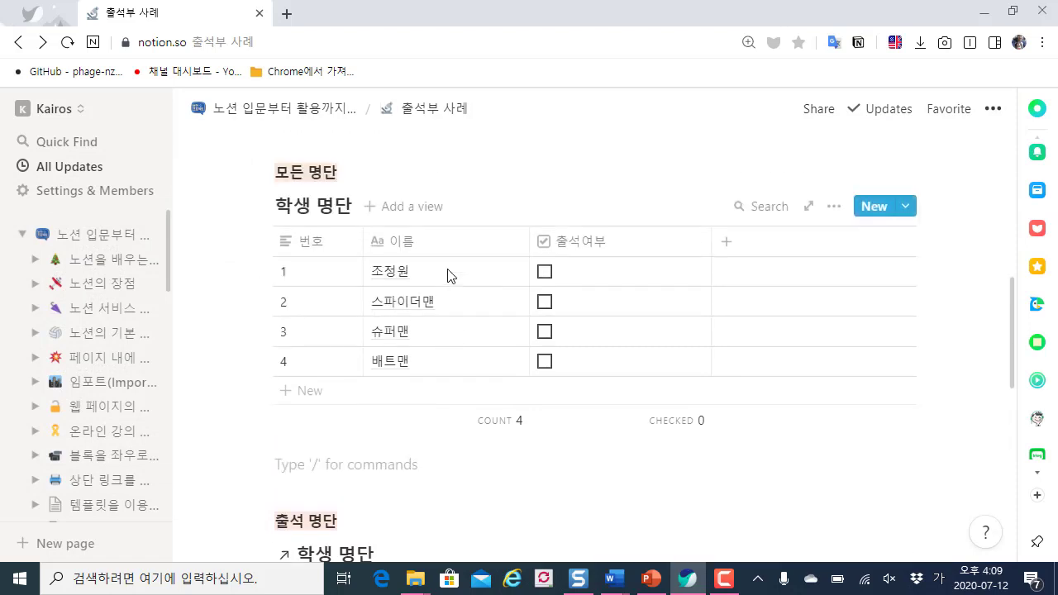
# Apply a purple background to the 결석 명단 heading text.
pyautogui.scroll(-10, 447, 272)
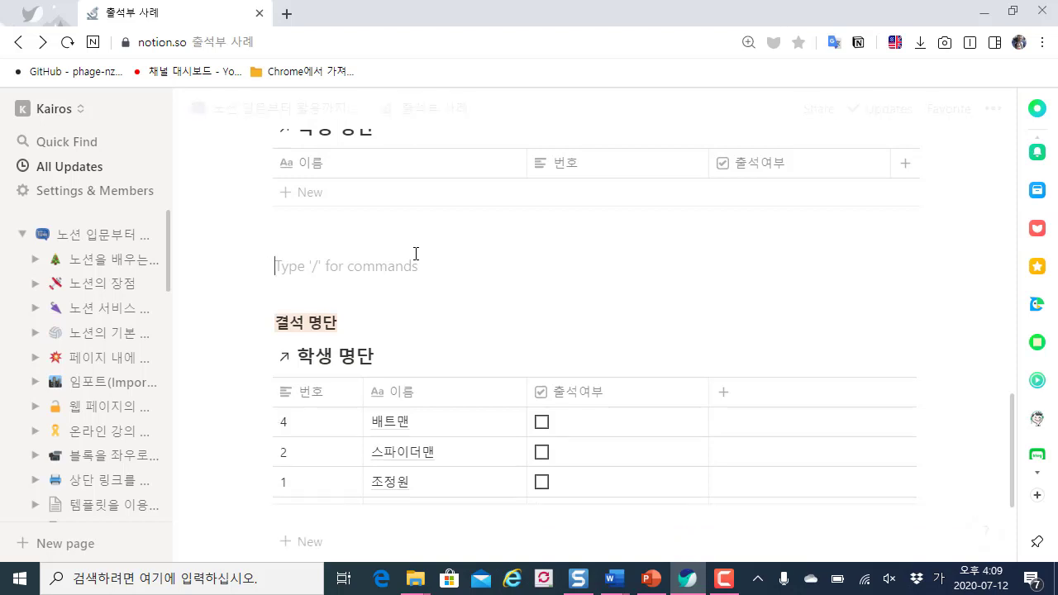
pyautogui.scroll(5, 415, 252)
pyautogui.scroll(-2, 411, 265)
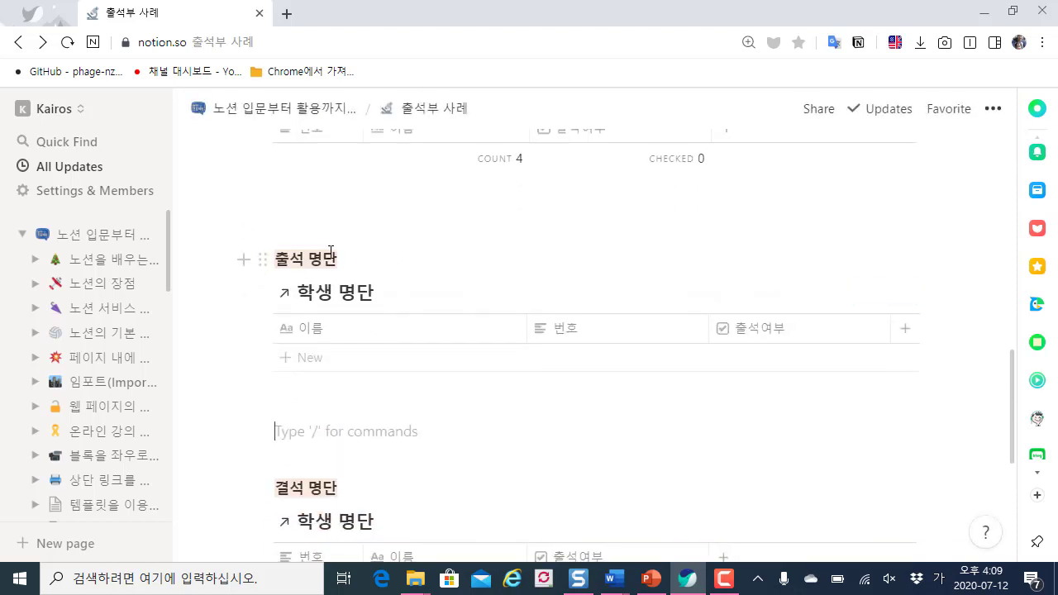
pyautogui.scroll(-1, 340, 370)
pyautogui.scroll(-3, 340, 369)
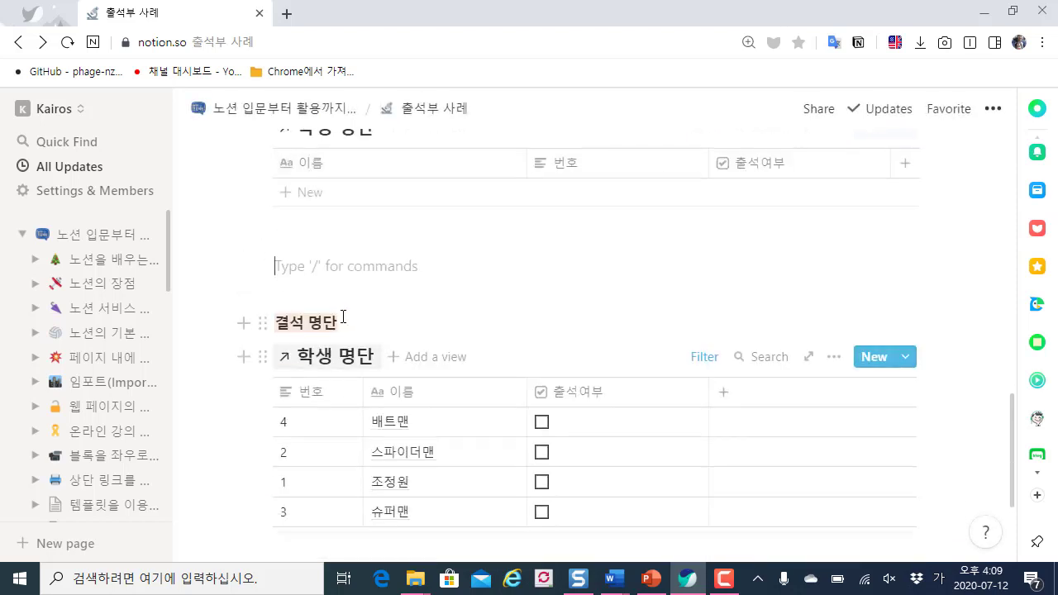
pyautogui.moveTo(342, 322); pyautogui.dragTo(277, 323)
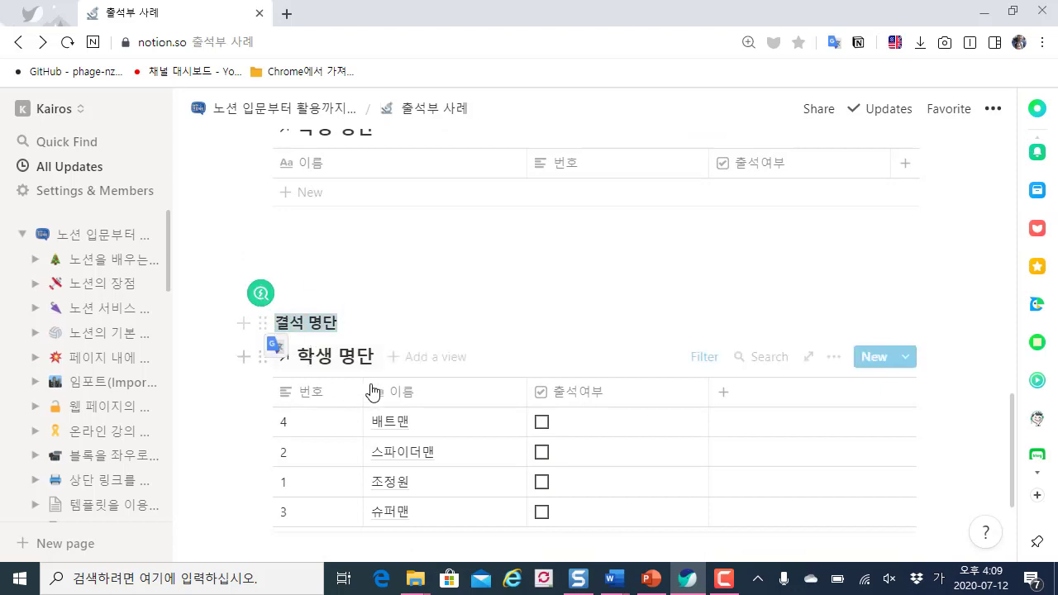
pyautogui.click(567, 287)
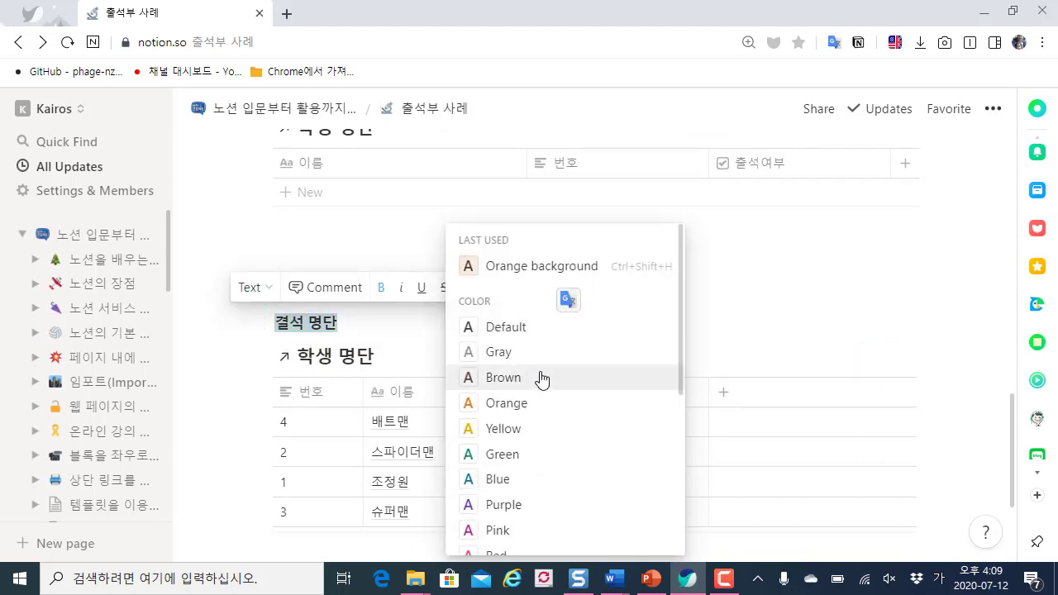
pyautogui.scroll(-4, 540, 378)
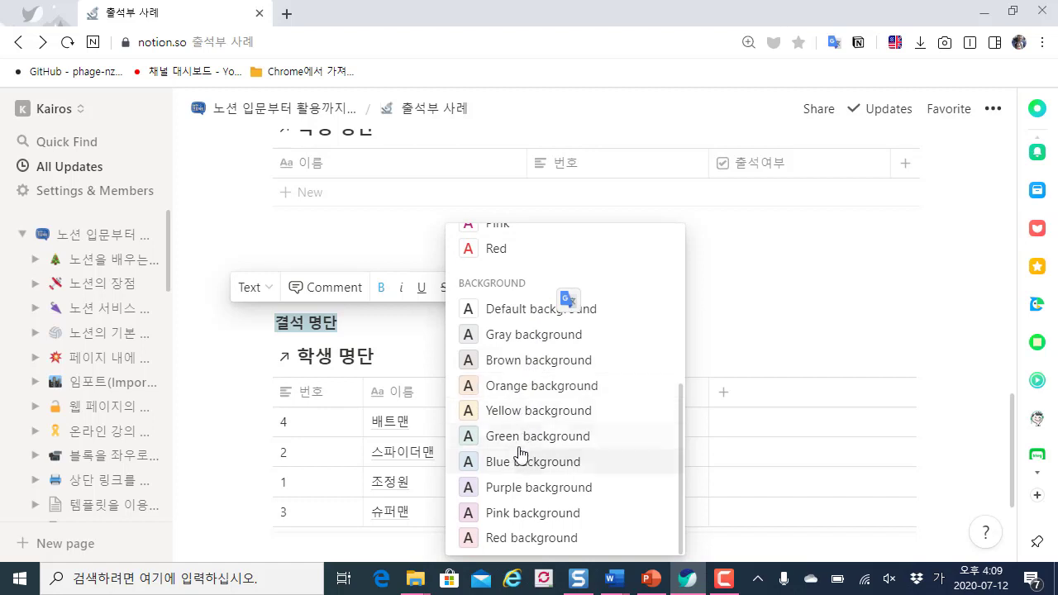
pyautogui.click(502, 487)
pyautogui.click(433, 255)
# Check 출석여부 for students number 1 and 3 in the 학생 명단 table under 모든 명단.
pyautogui.scroll(2, 433, 258)
pyautogui.scroll(-1, 432, 258)
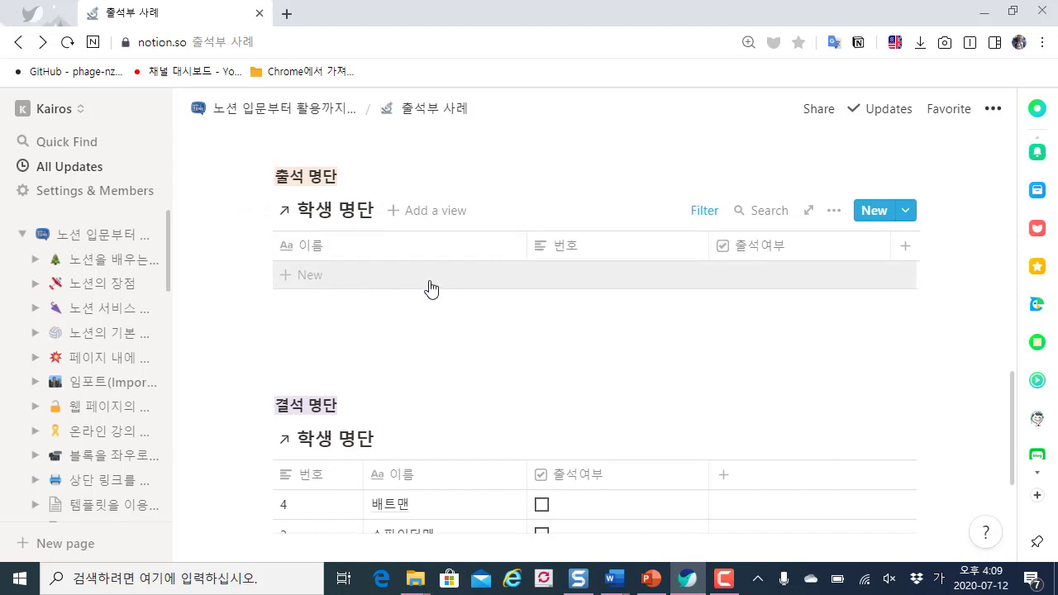
pyautogui.scroll(5, 496, 294)
pyautogui.scroll(-5, 553, 286)
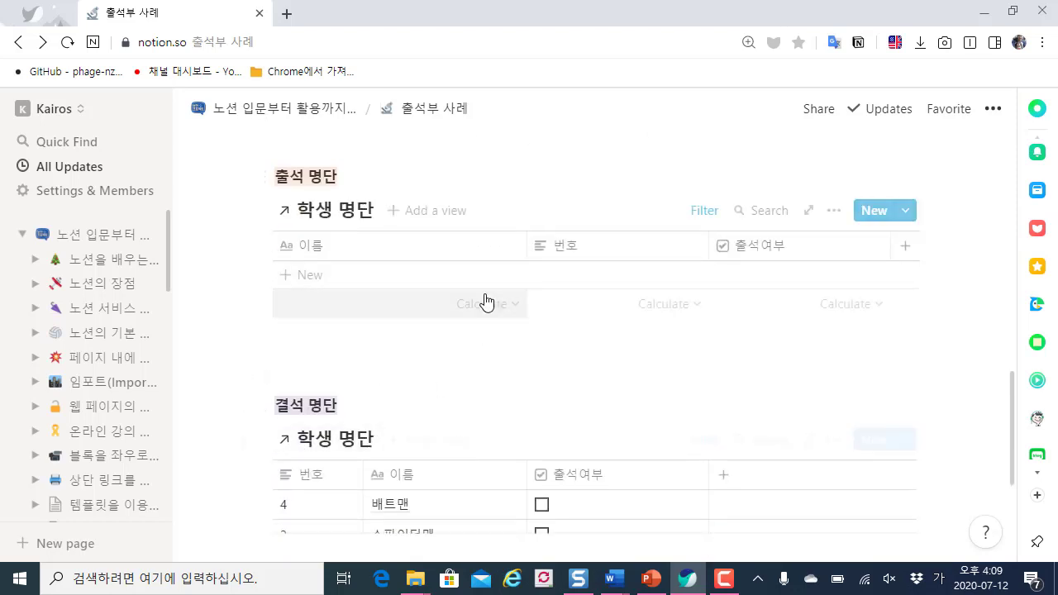
pyautogui.scroll(3, 484, 300)
pyautogui.scroll(1, 486, 302)
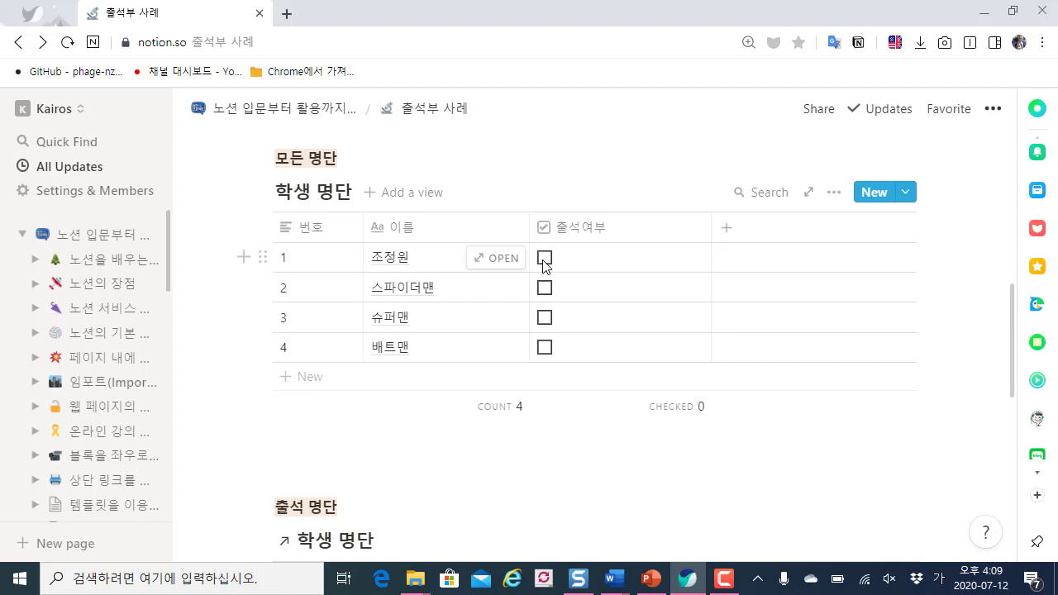
pyautogui.click(544, 259)
pyautogui.click(545, 319)
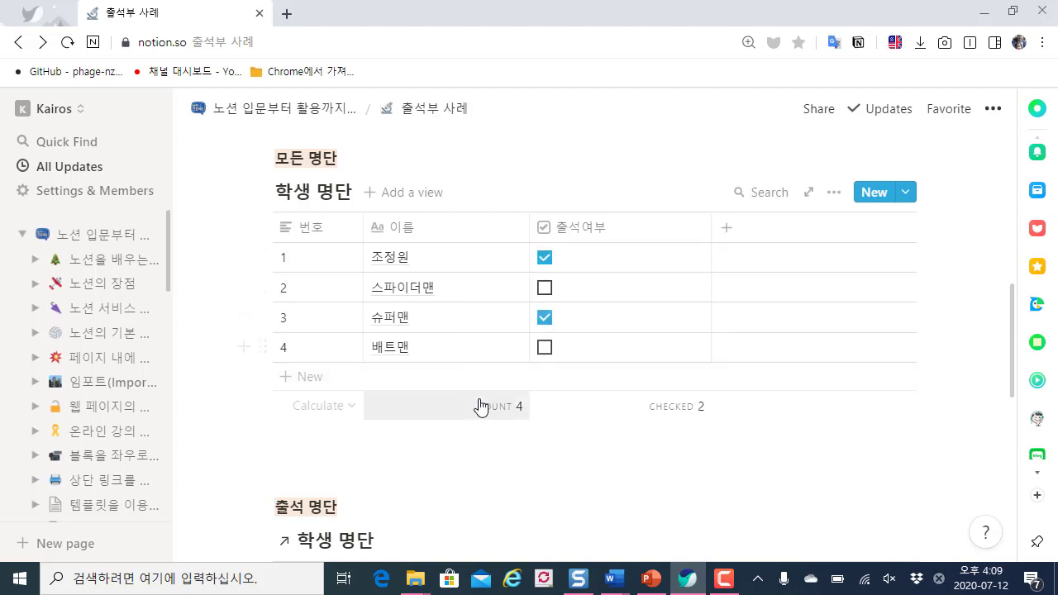
# Examine which students the linked tables under 출석 명단 and 결석 명단 list, and compare them with the 모든 명단 table.
pyautogui.scroll(-4, 550, 318)
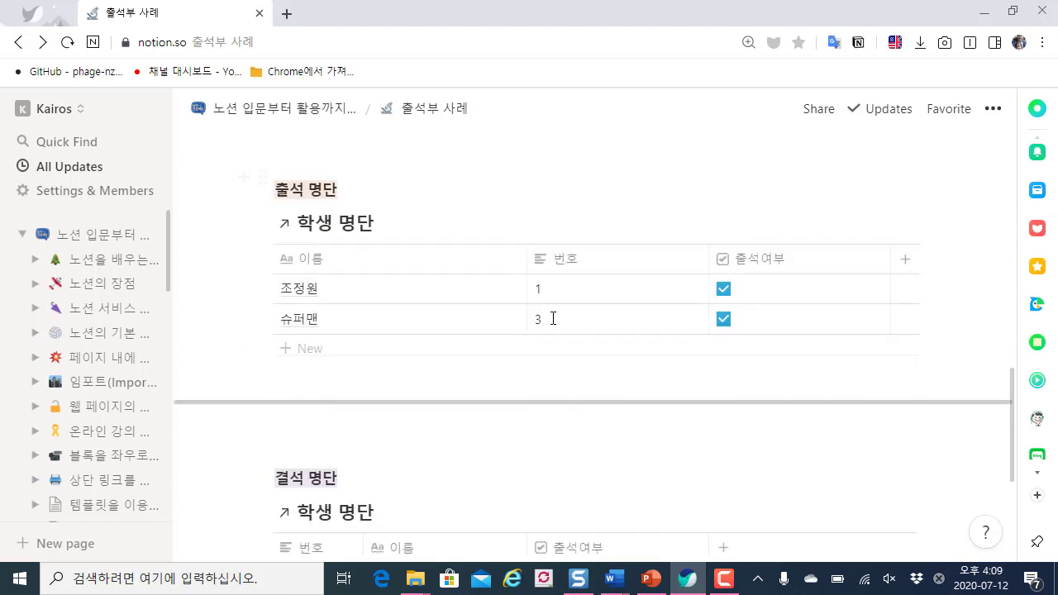
pyautogui.scroll(-1, 507, 286)
pyautogui.scroll(1, 636, 335)
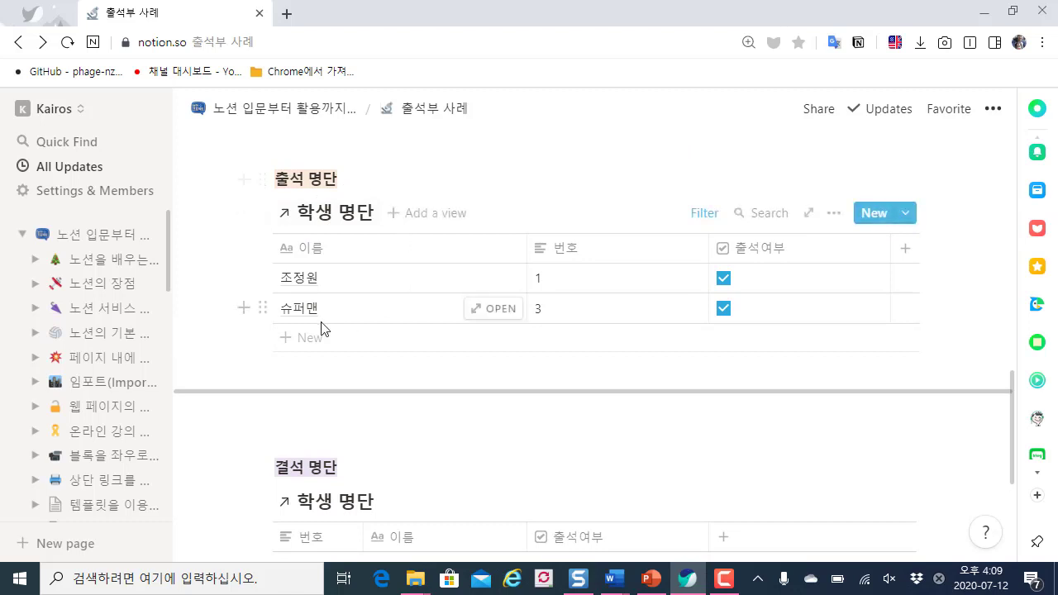
pyautogui.scroll(-2, 412, 308)
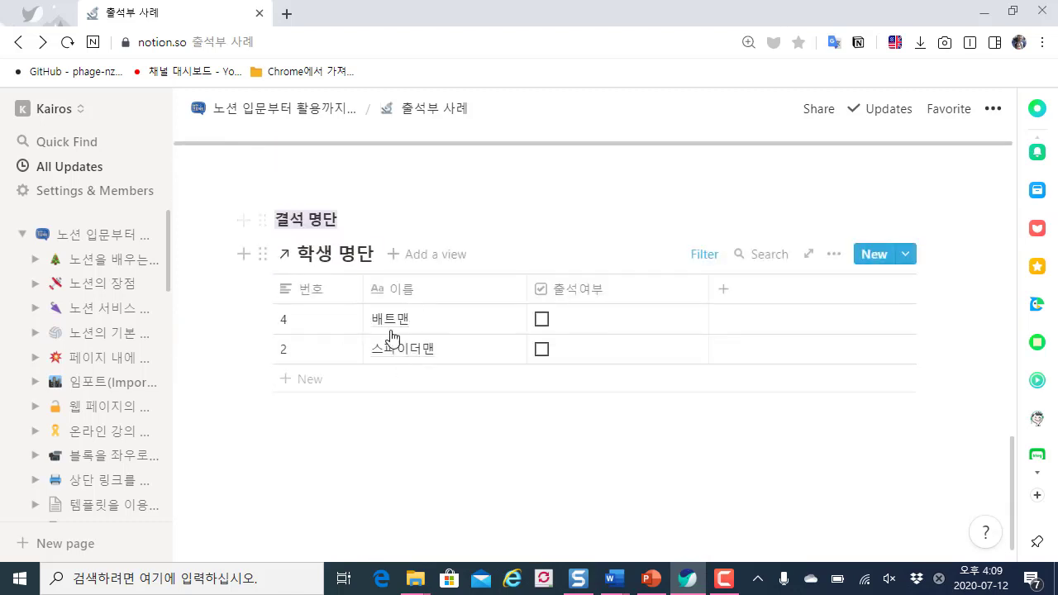
pyautogui.scroll(3, 415, 306)
pyautogui.scroll(1, 416, 306)
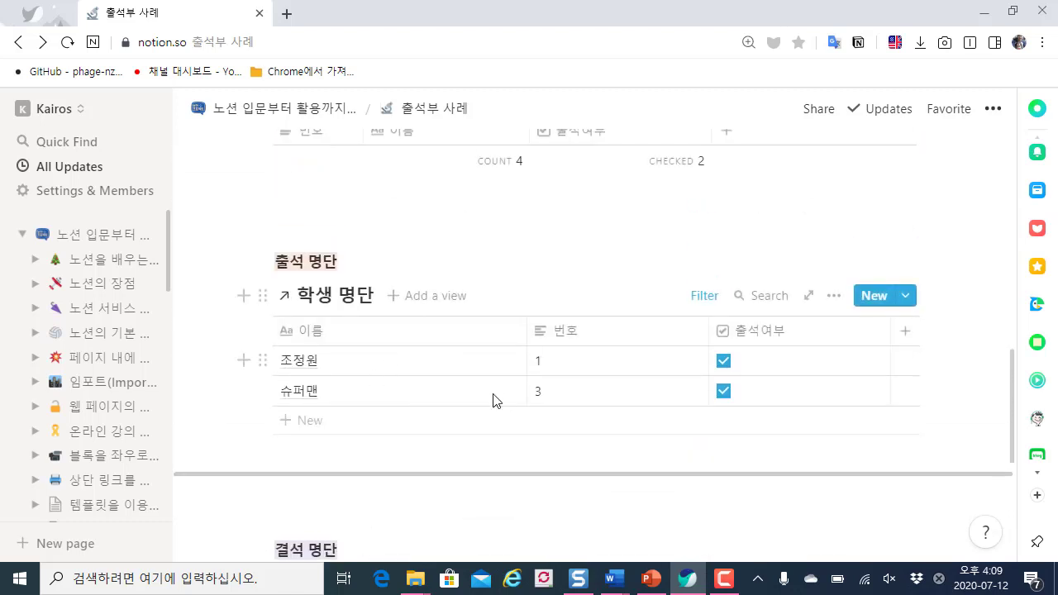
pyautogui.scroll(3, 490, 398)
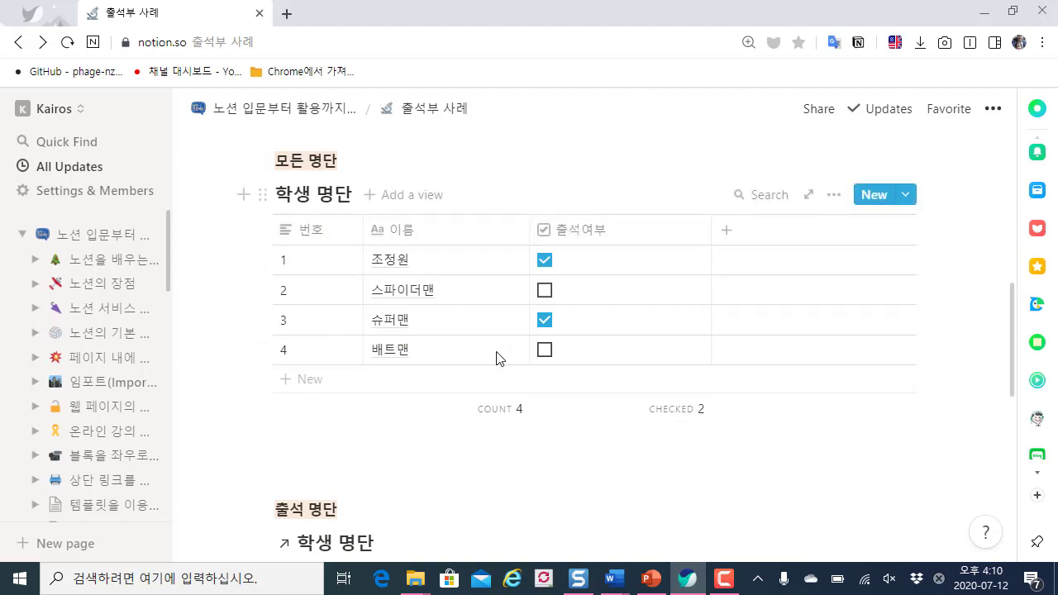
pyautogui.scroll(-1, 488, 361)
pyautogui.scroll(-1, 485, 362)
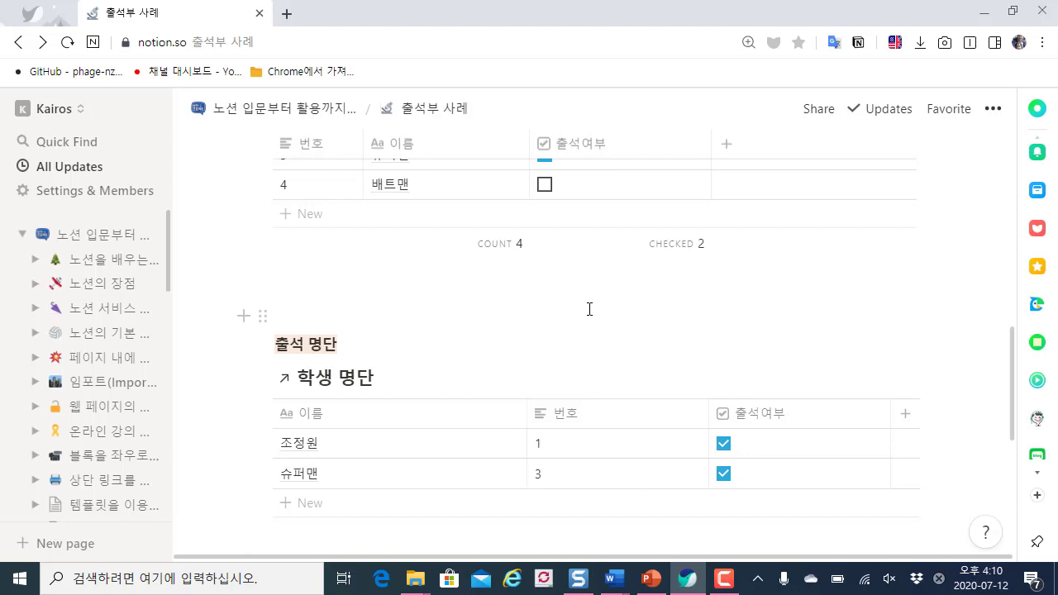
pyautogui.click(508, 312)
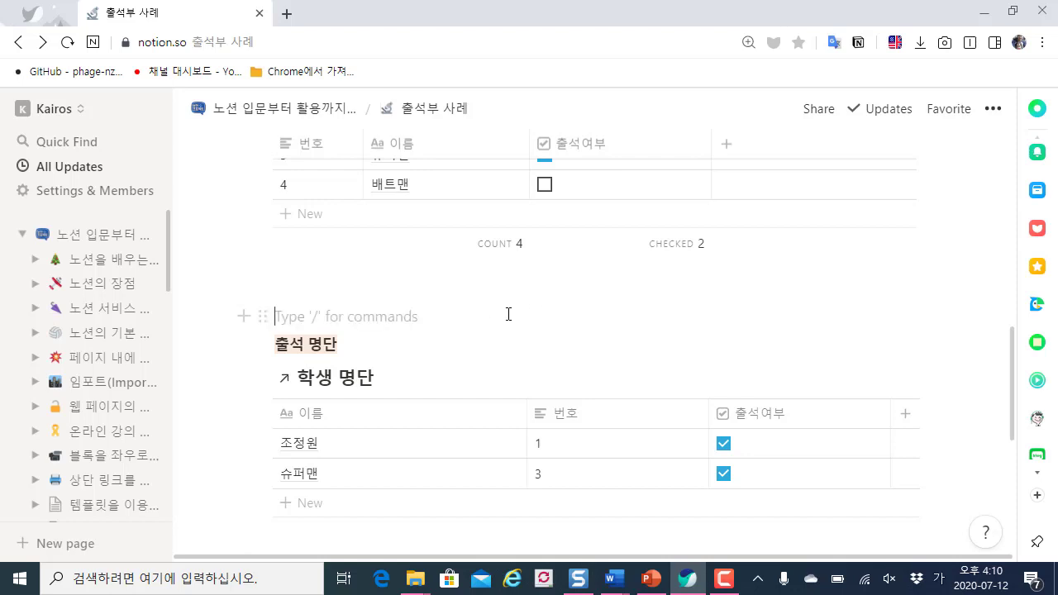
pyautogui.scroll(2, 507, 311)
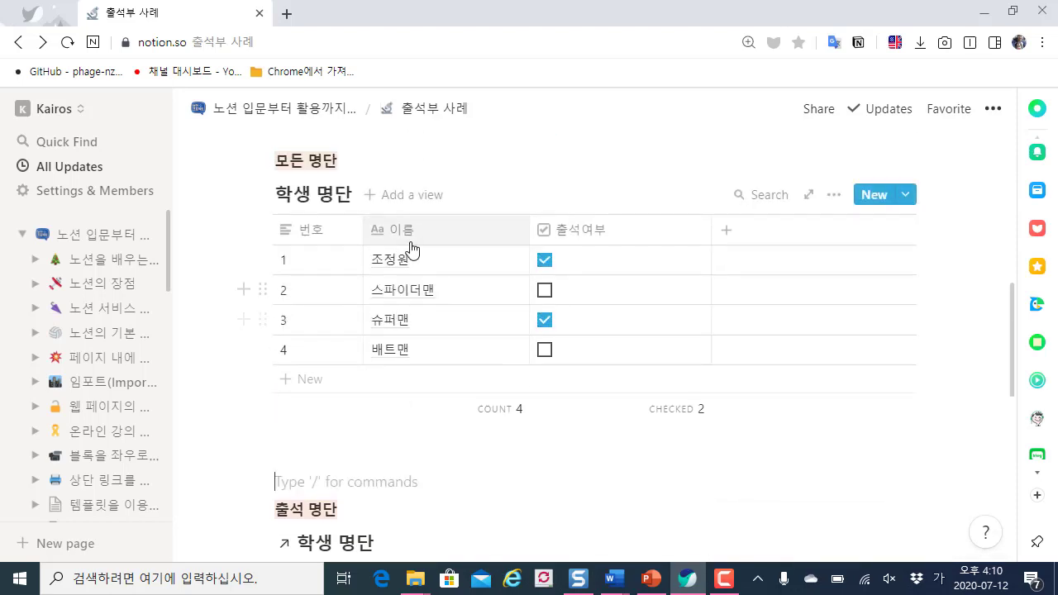
pyautogui.moveTo(361, 245); pyautogui.dragTo(521, 276)
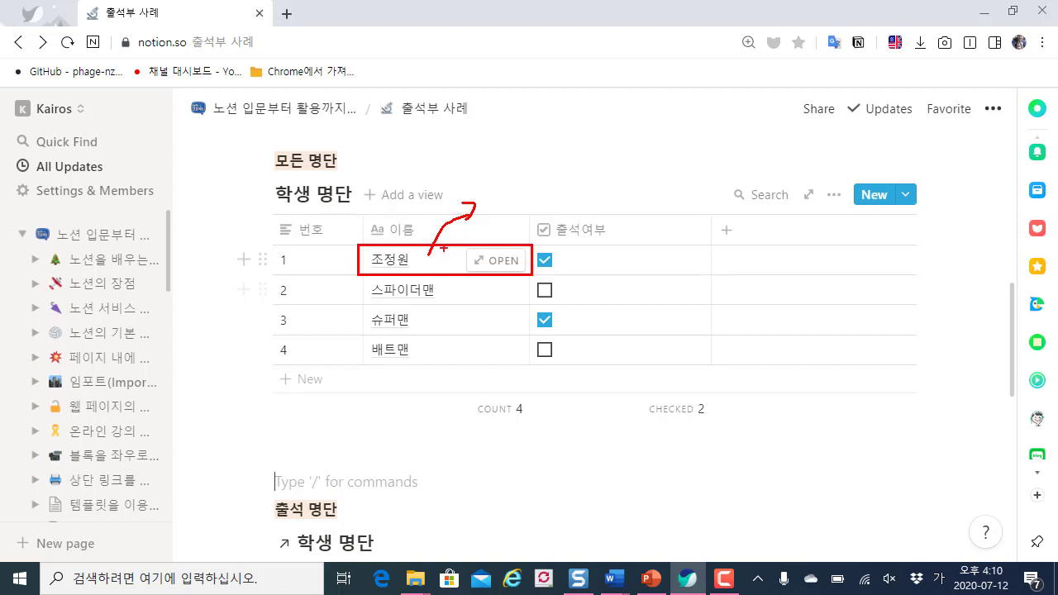
pyautogui.press('Escape')
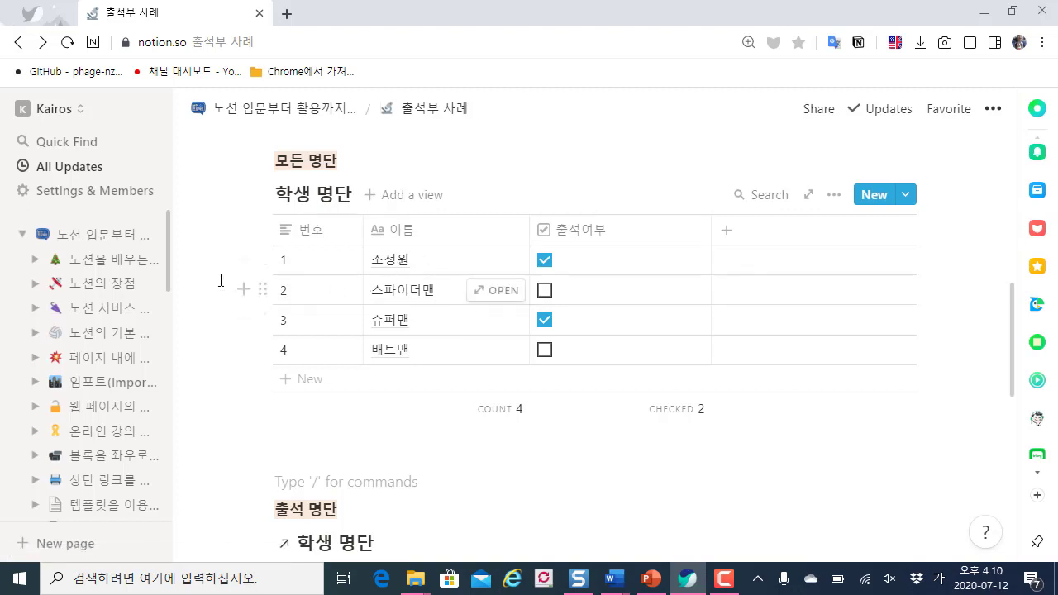
# Widen the sidebar to read the page titles, look further down the list, and restore the narrower width.
pyautogui.moveTo(175, 237); pyautogui.dragTo(240, 240)
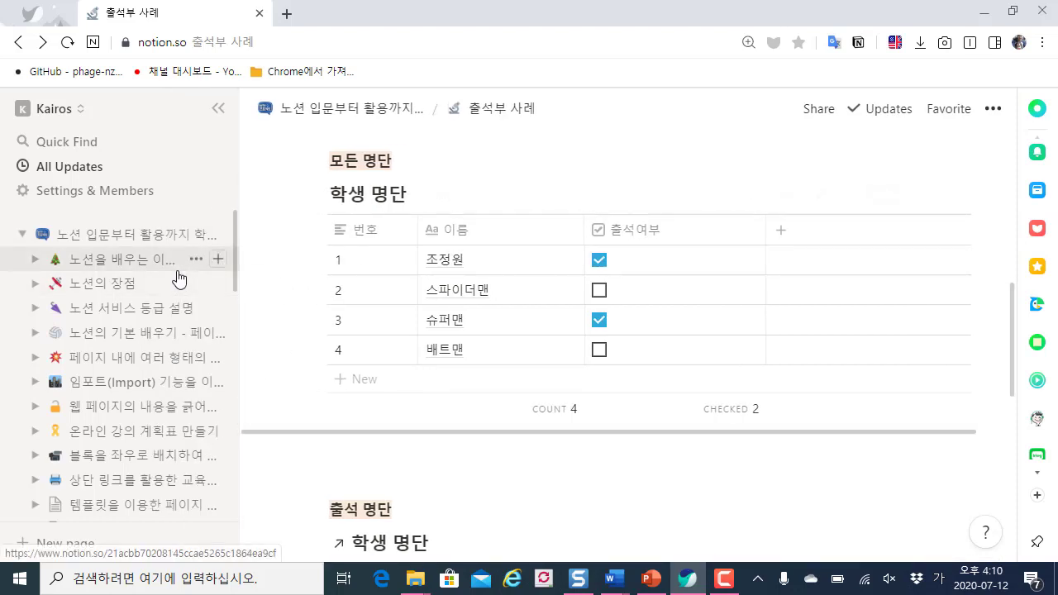
pyautogui.scroll(-1, 178, 277)
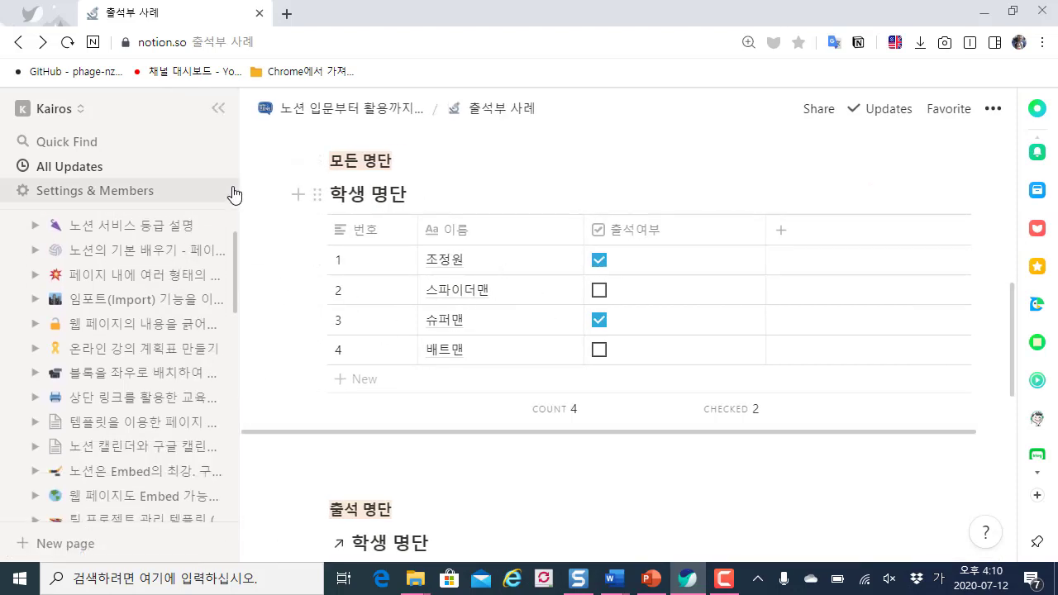
pyautogui.moveTo(234, 188); pyautogui.dragTo(174, 194)
# Review the 학습 진행 instructions and compare the 출석여부 checkboxes in the 모든 명단 table with those in the 출석 명단 table.
pyautogui.scroll(1, 366, 217)
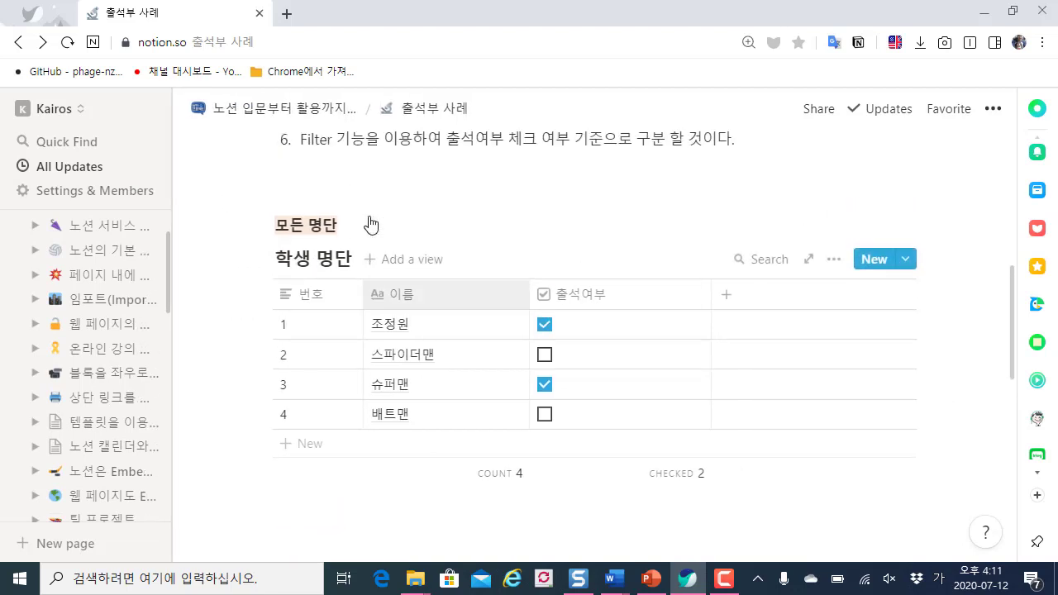
pyautogui.scroll(3, 369, 223)
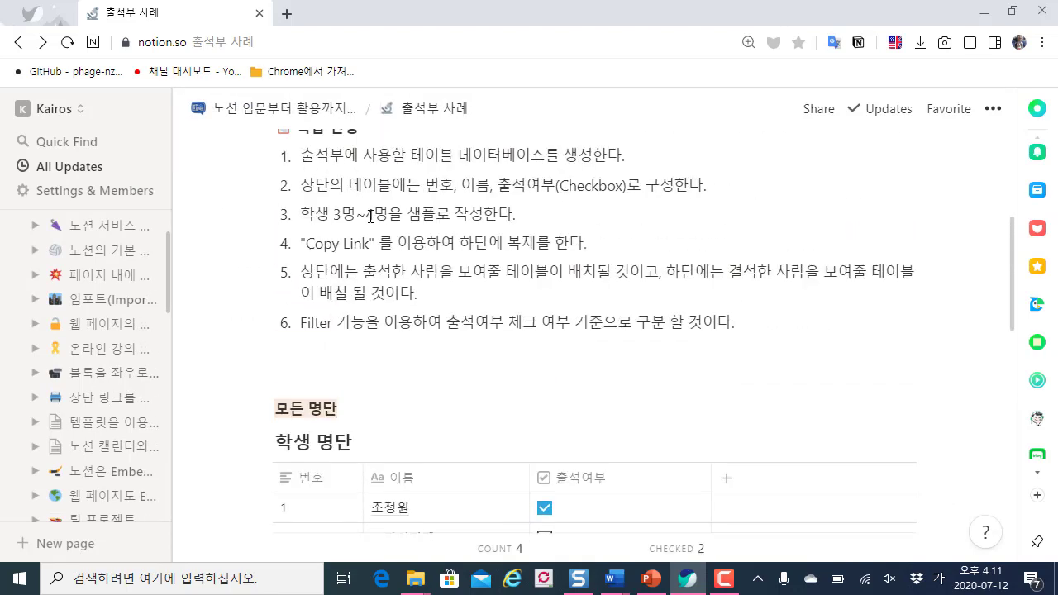
pyautogui.scroll(-1, 370, 216)
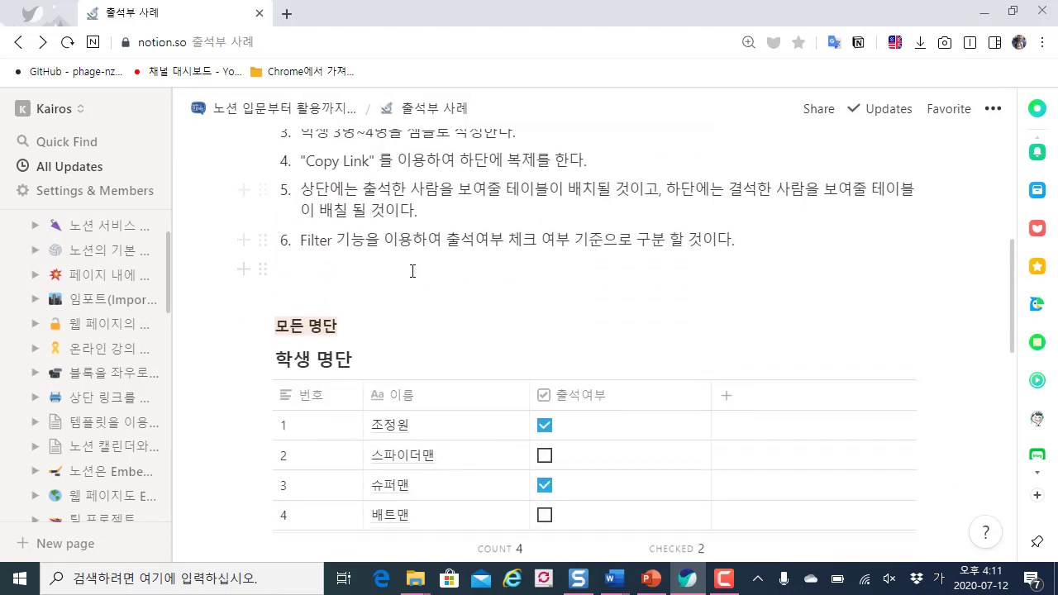
pyautogui.scroll(5, 412, 271)
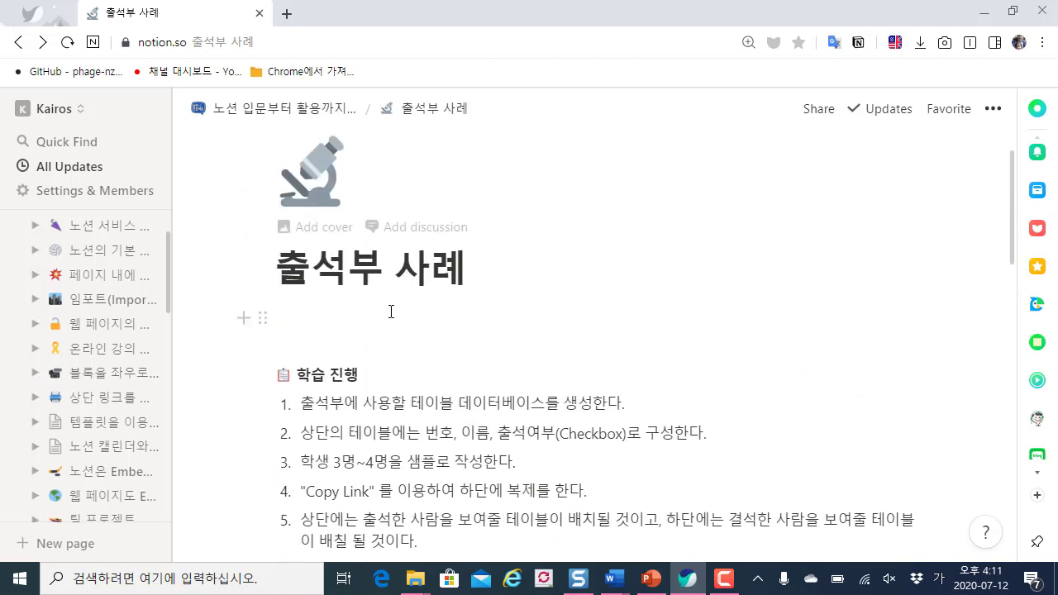
pyautogui.scroll(-6, 387, 306)
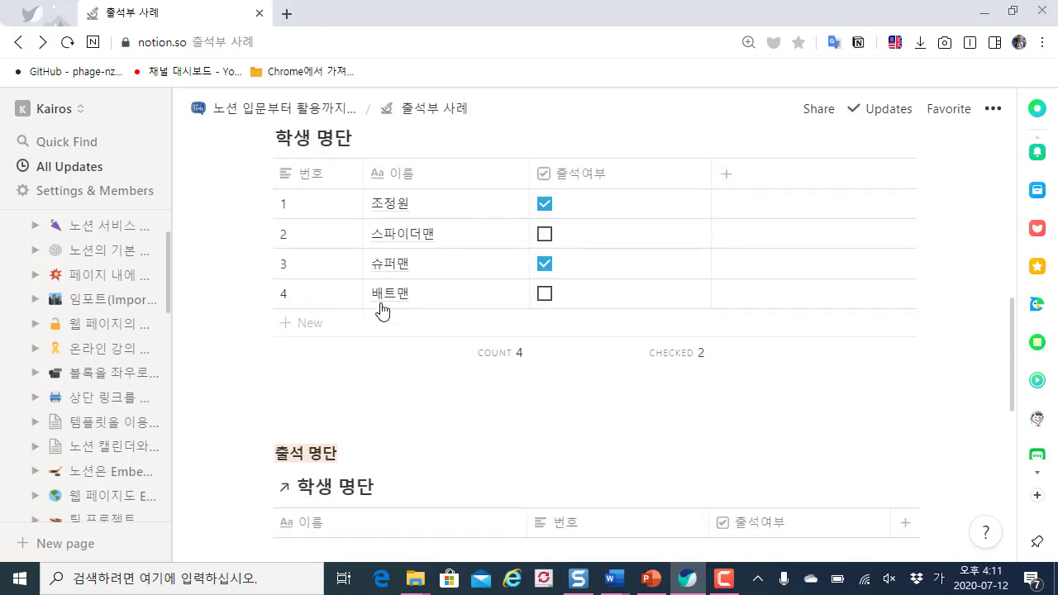
pyautogui.scroll(-3, 536, 305)
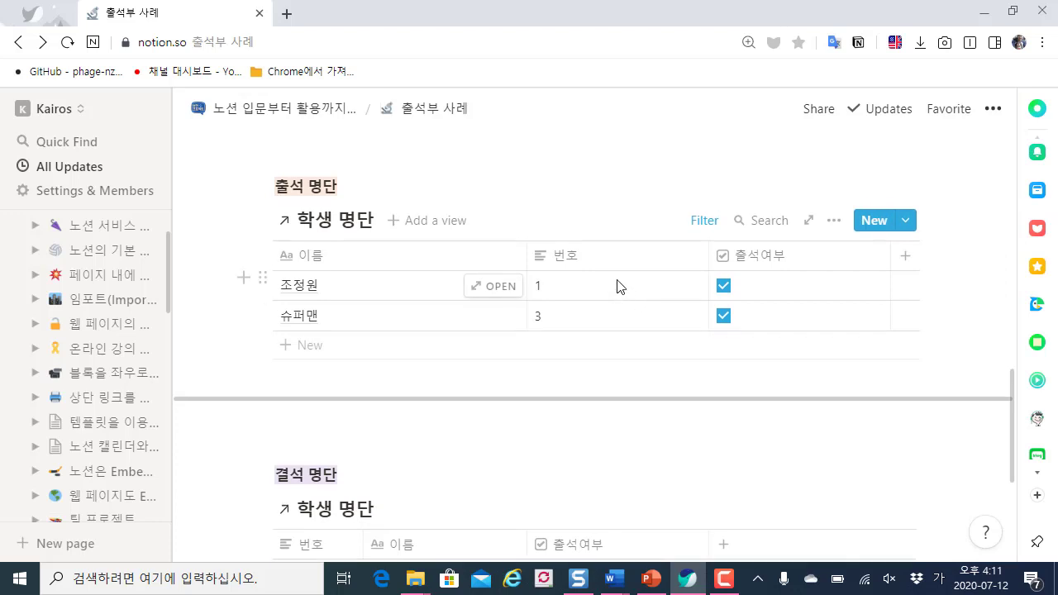
pyautogui.scroll(1, 616, 286)
pyautogui.click(454, 208)
pyautogui.scroll(-1, 555, 231)
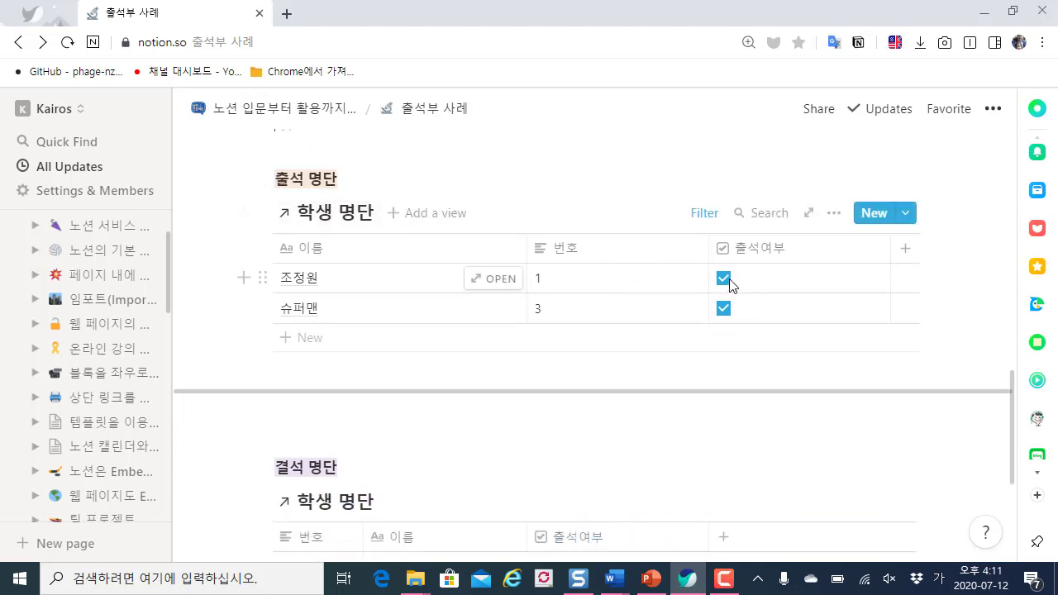
pyautogui.scroll(2, 719, 285)
pyautogui.scroll(1, 713, 291)
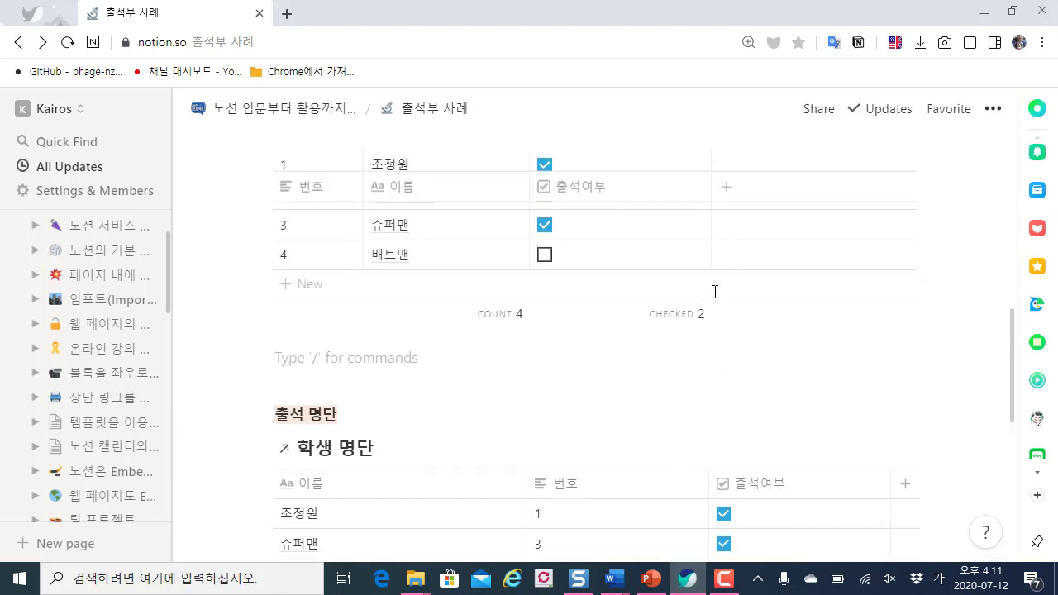
pyautogui.scroll(-3, 711, 295)
pyautogui.scroll(2, 705, 295)
pyautogui.scroll(-3, 705, 294)
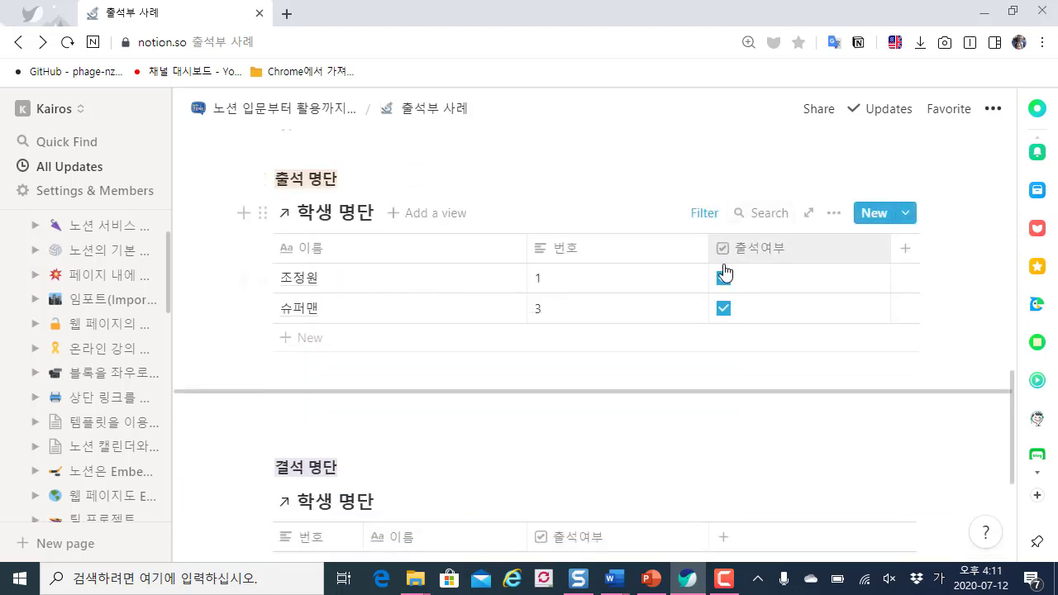
# Clear 출석여부 for students number 1 and 3 under 모든 명단, check both again, and view the 출석 명단 table.
pyautogui.scroll(3, 722, 272)
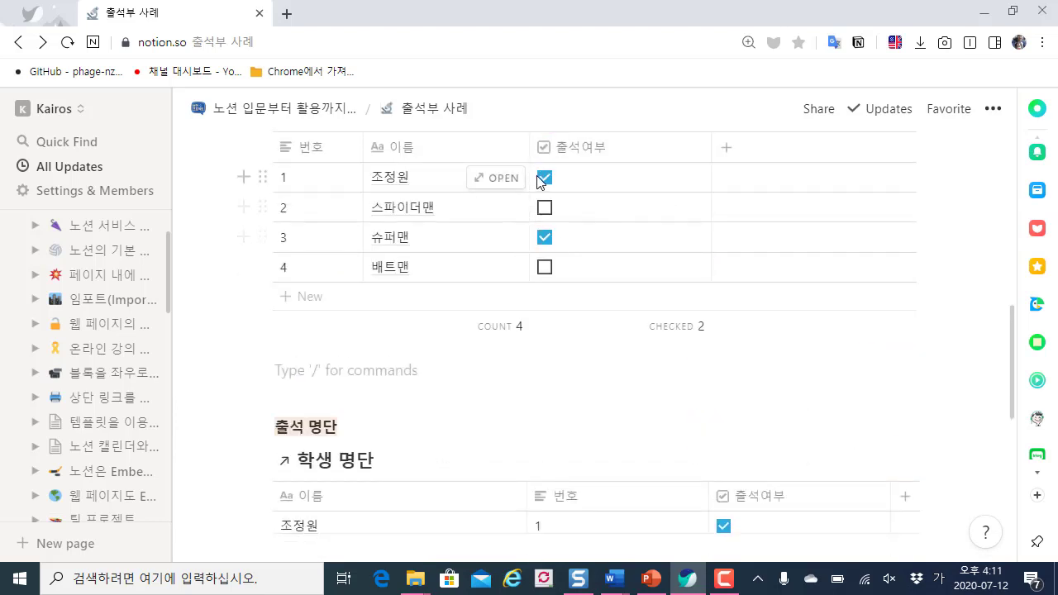
pyautogui.click(543, 236)
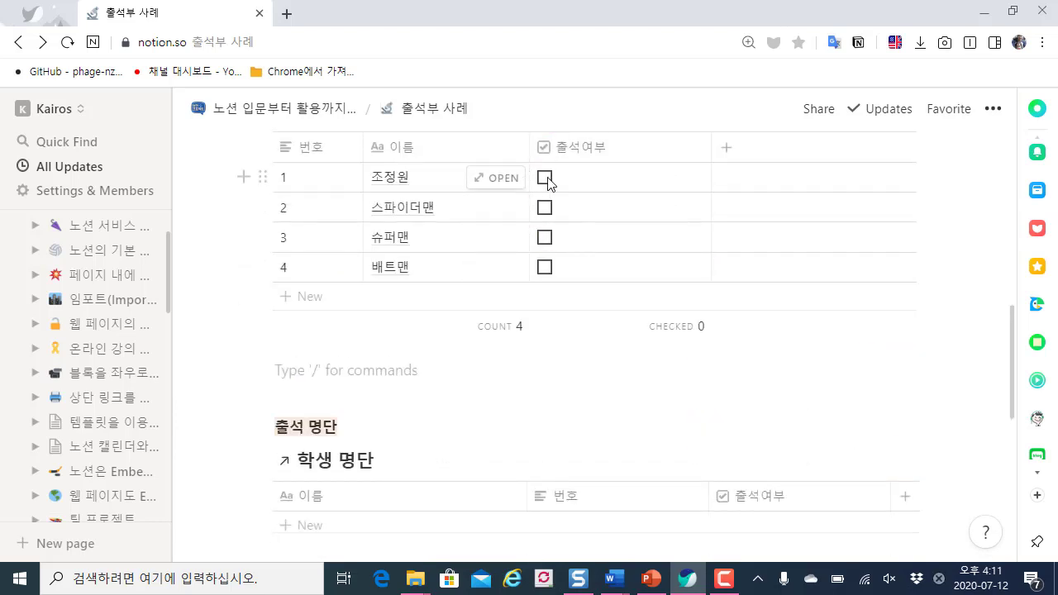
pyautogui.click(545, 177)
pyautogui.click(545, 238)
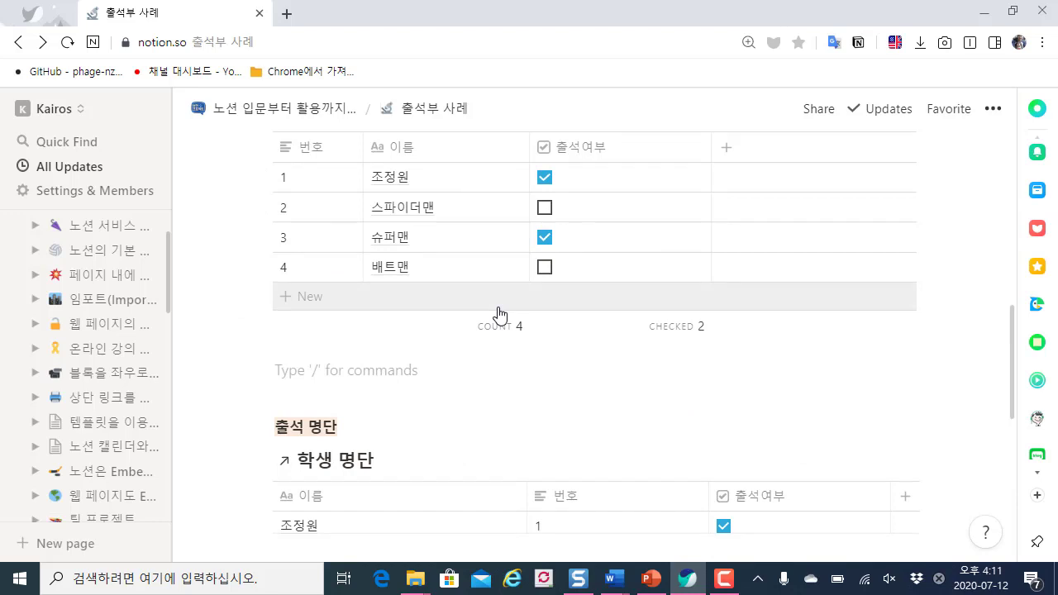
pyautogui.scroll(-2, 529, 364)
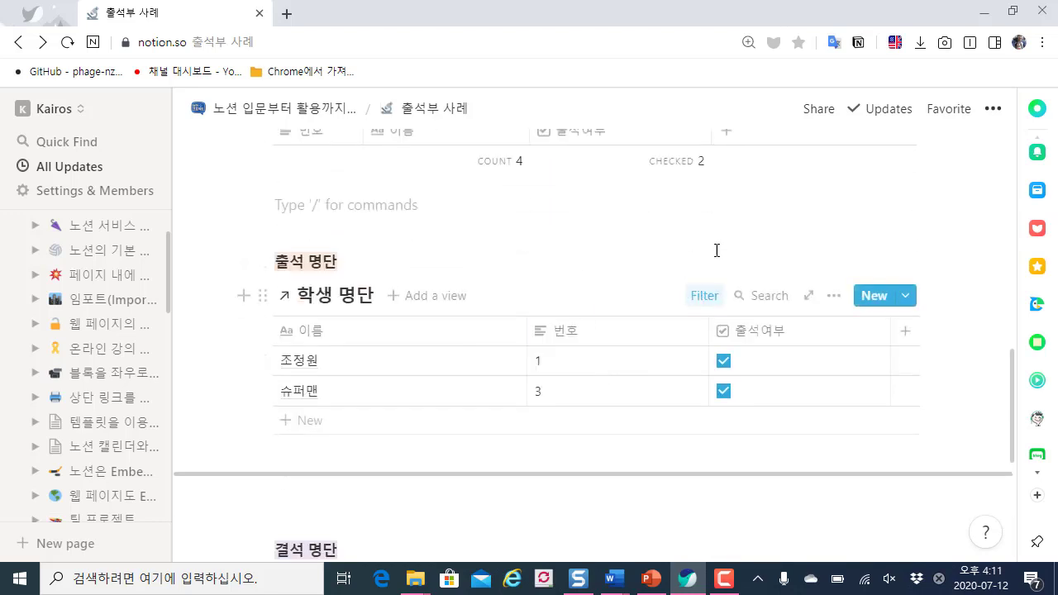
# Remove the 출석여부 filter from the linked 학생 명단 table under 출석 명단.
pyautogui.scroll(-1, 507, 248)
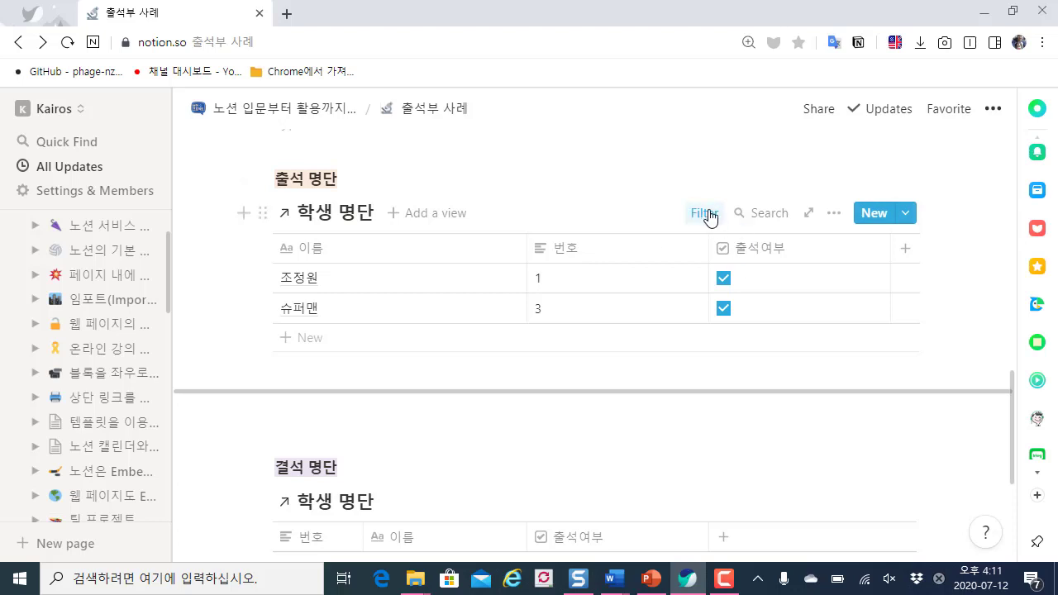
pyautogui.click(707, 213)
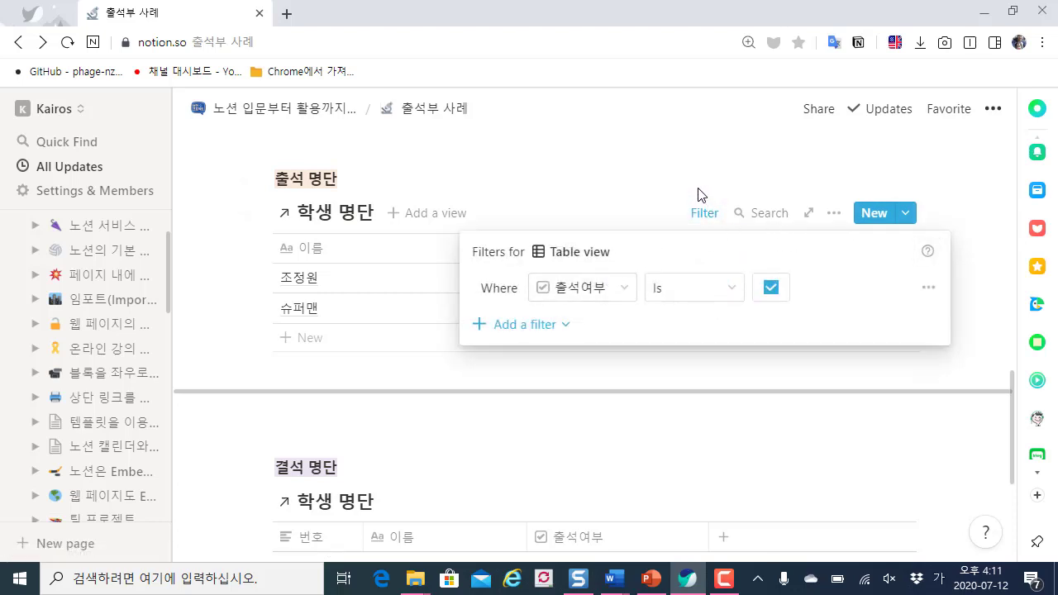
pyautogui.click(929, 289)
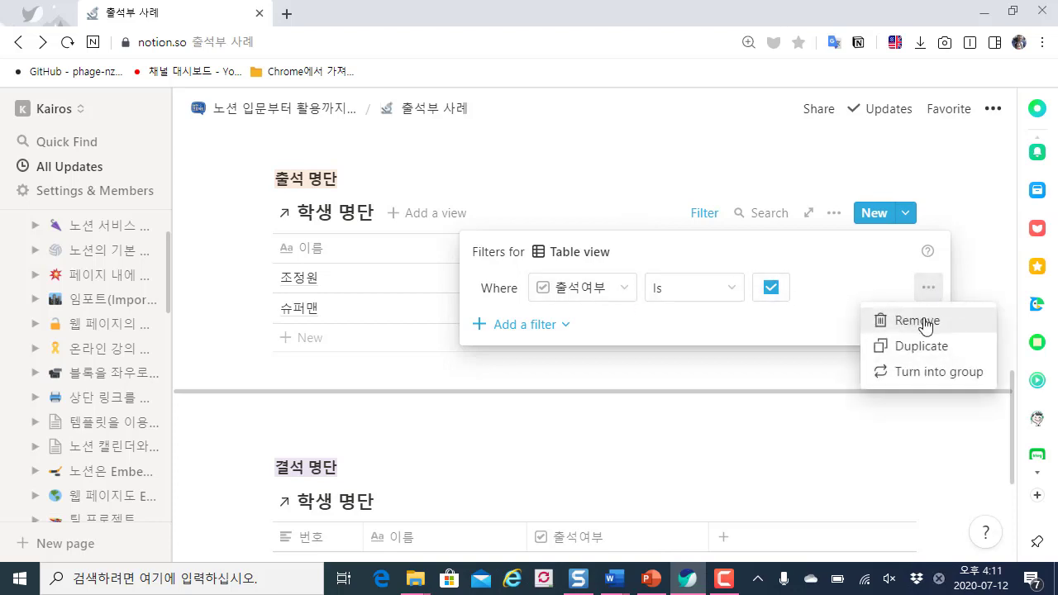
pyautogui.click(927, 323)
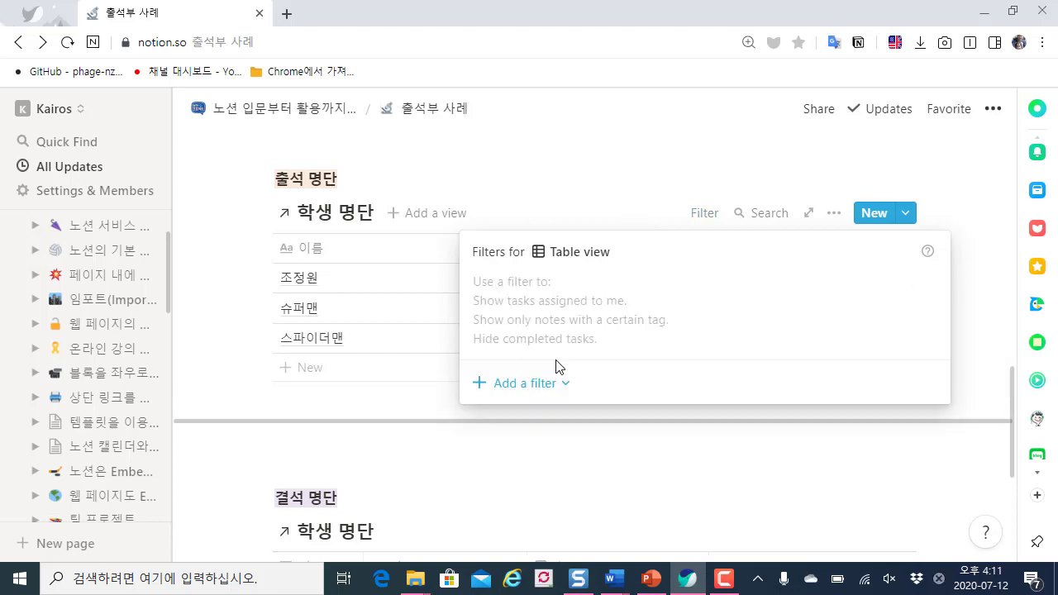
pyautogui.click(589, 225)
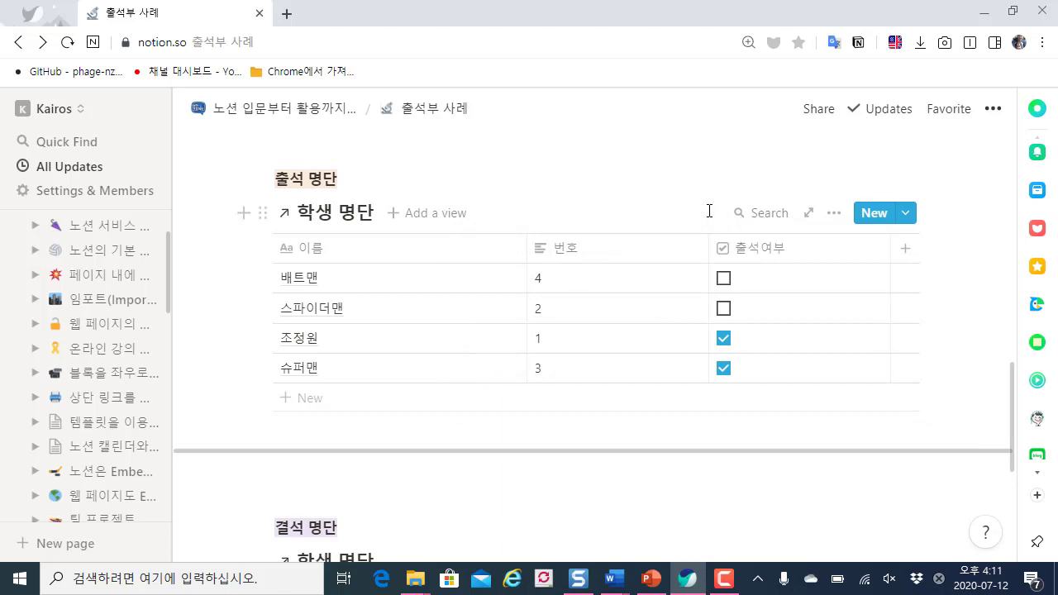
# Add a filter to the linked table under 출석 명단 so that only rows where 출석여부 is checked are shown.
pyautogui.click(835, 215)
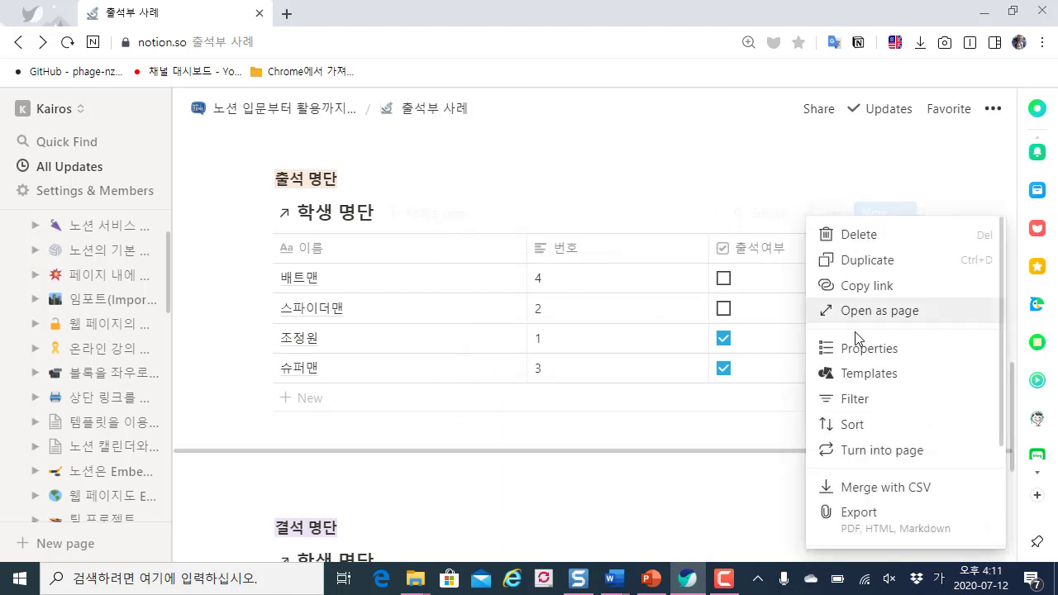
pyautogui.click(856, 399)
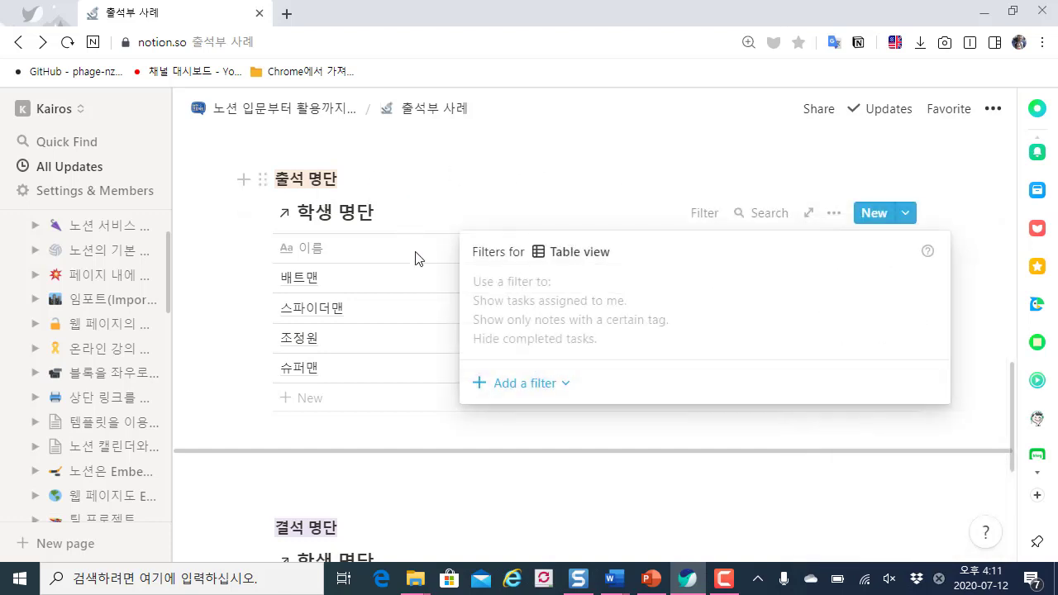
pyautogui.click(555, 383)
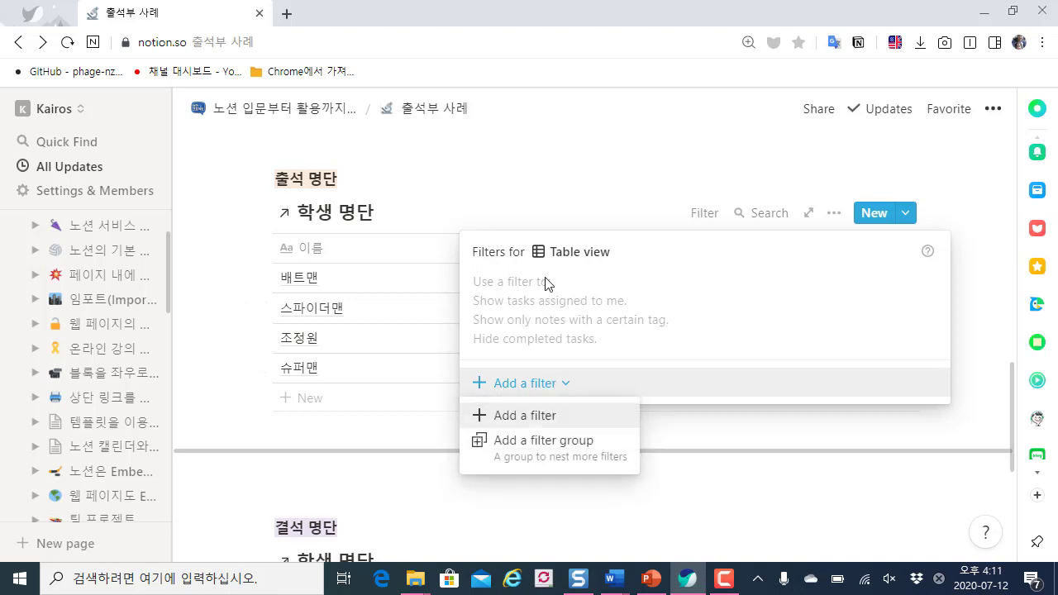
pyautogui.click(541, 417)
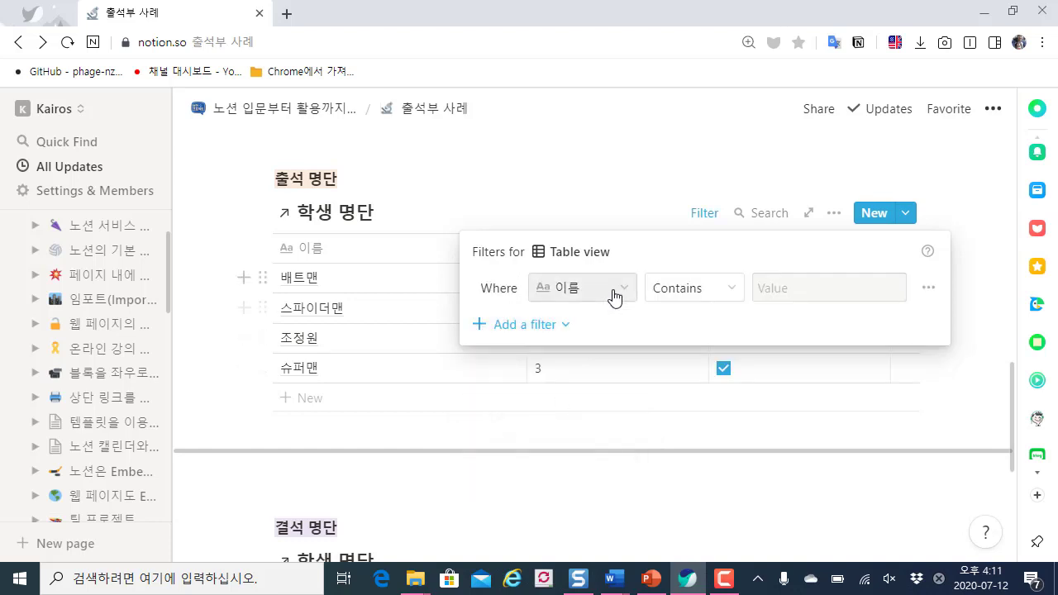
pyautogui.click(613, 290)
pyautogui.click(560, 416)
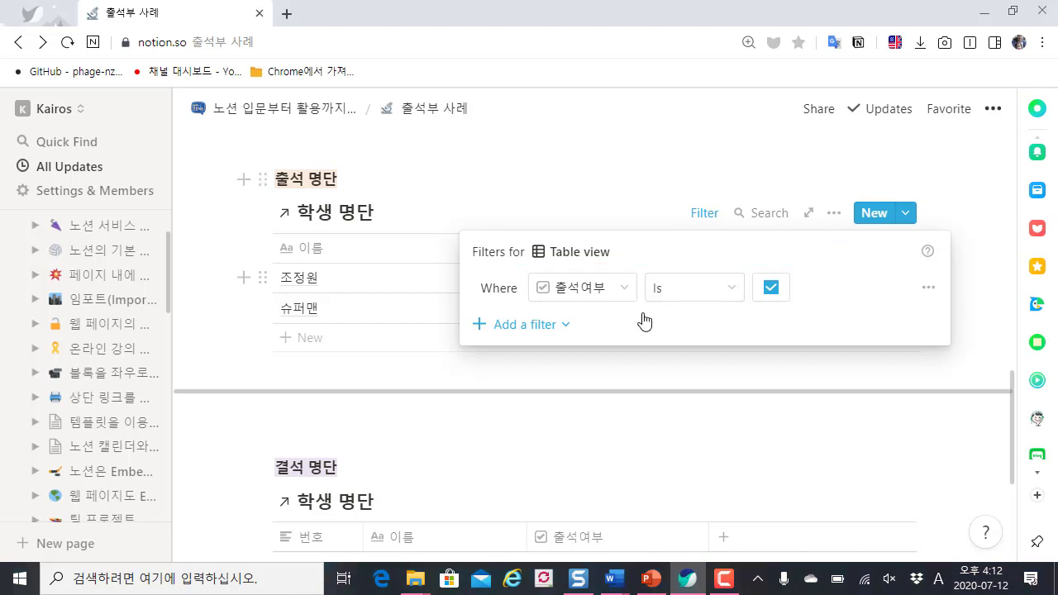
pyautogui.click(603, 427)
# Examine the filter condition of the linked 학생 명단 table under 결석 명단, particularly its checkbox value, and close it.
pyautogui.scroll(-2, 525, 384)
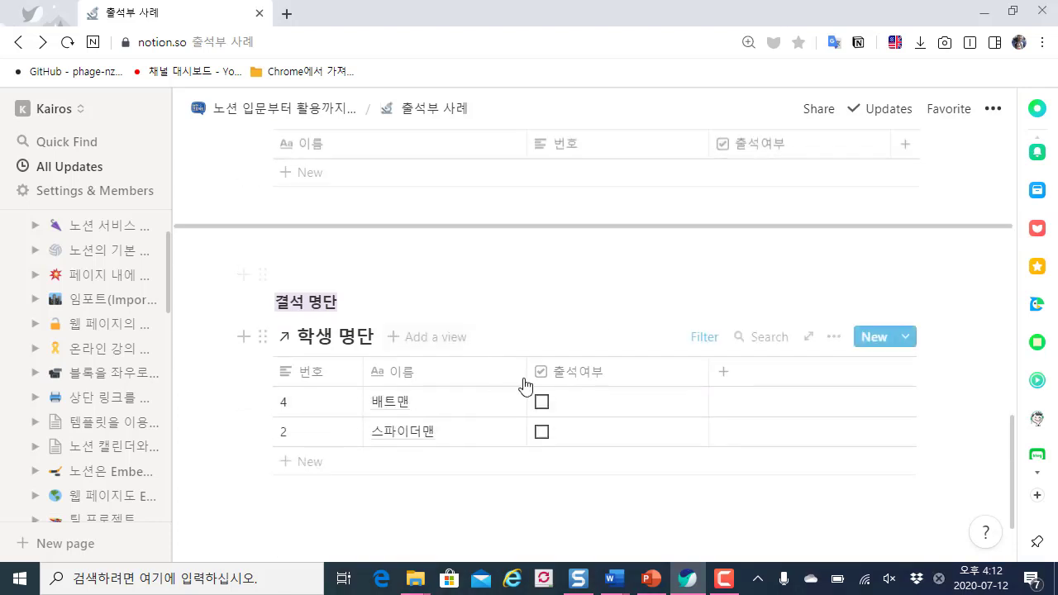
pyautogui.click(705, 337)
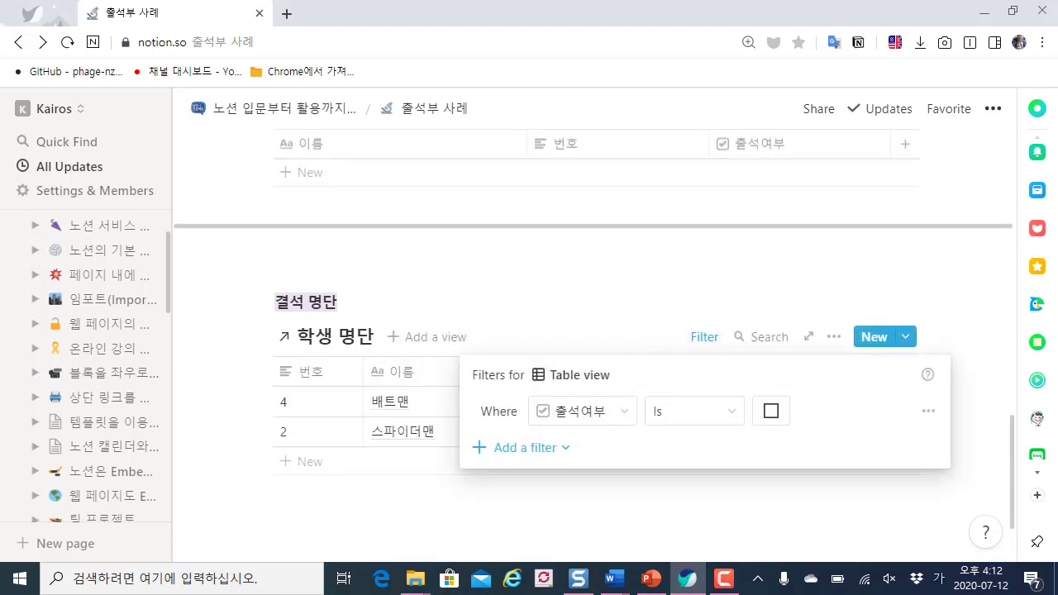
pyautogui.moveTo(733, 386); pyautogui.dragTo(800, 437)
pyautogui.moveTo(814, 383)
pyautogui.mouseDown()
pyautogui.moveTo(785, 405)
pyautogui.moveTo(797, 401)
pyautogui.mouseUp()
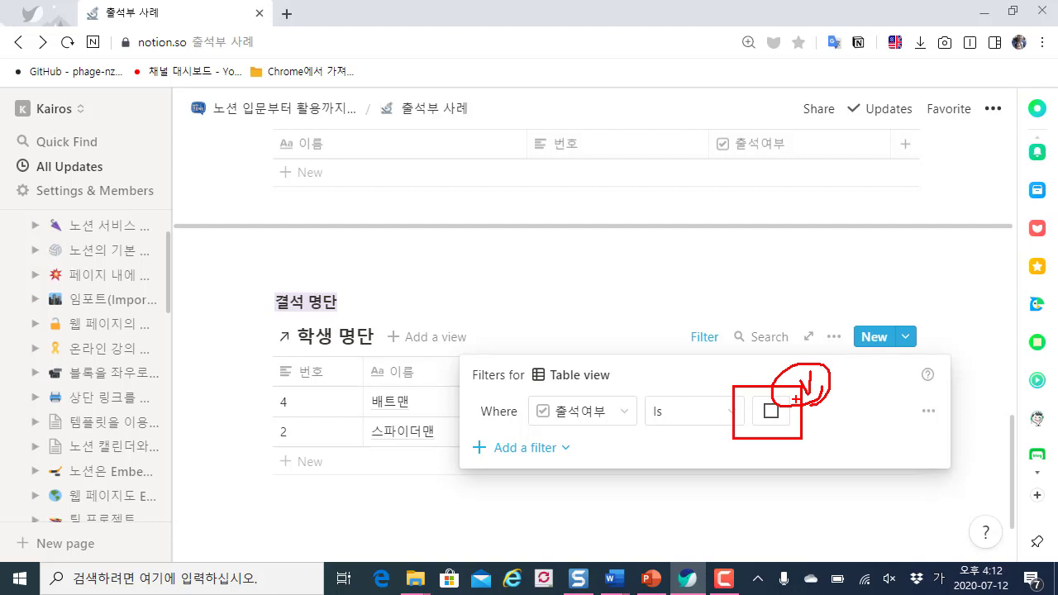
pyautogui.press('Escape')
pyautogui.click(656, 292)
pyautogui.click(647, 290)
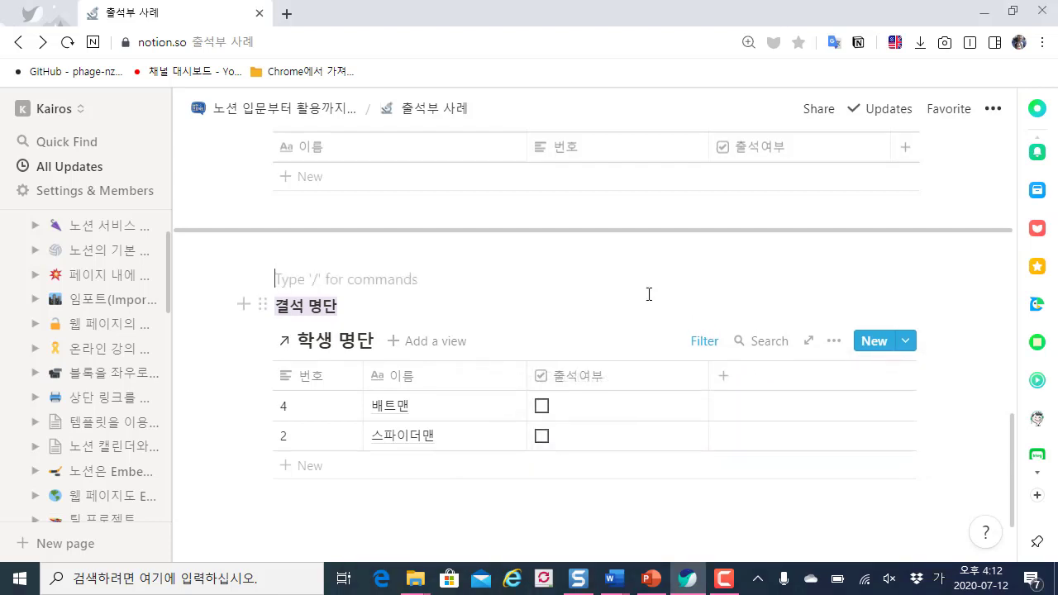
# Compare the rows and 출석여부 checkboxes of the filtered 출석 명단 table with those of the 결석 명단 table.
pyautogui.scroll(2, 648, 294)
pyautogui.scroll(-1, 649, 294)
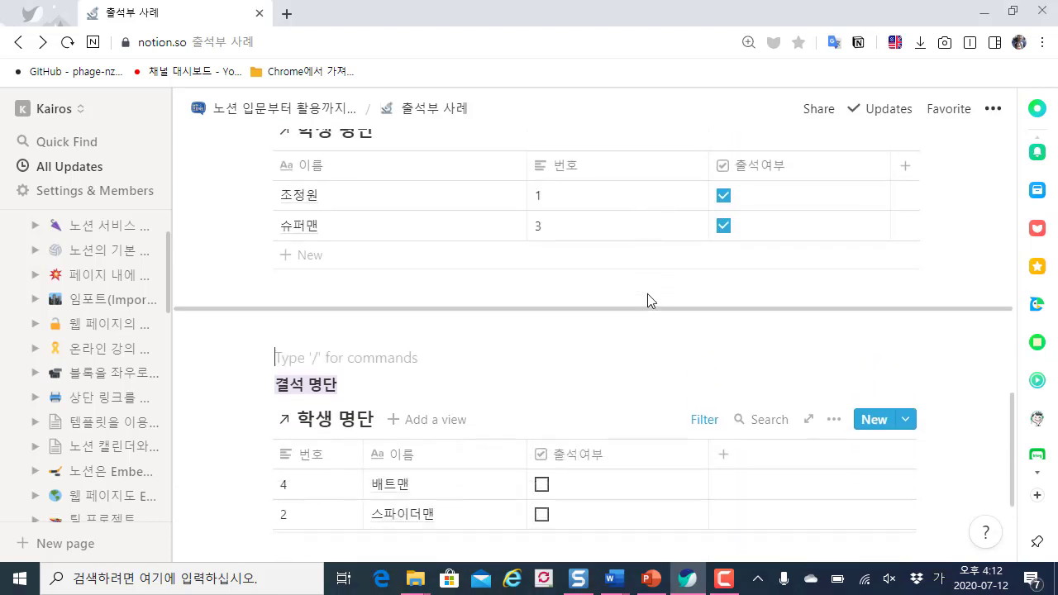
pyautogui.scroll(1, 647, 298)
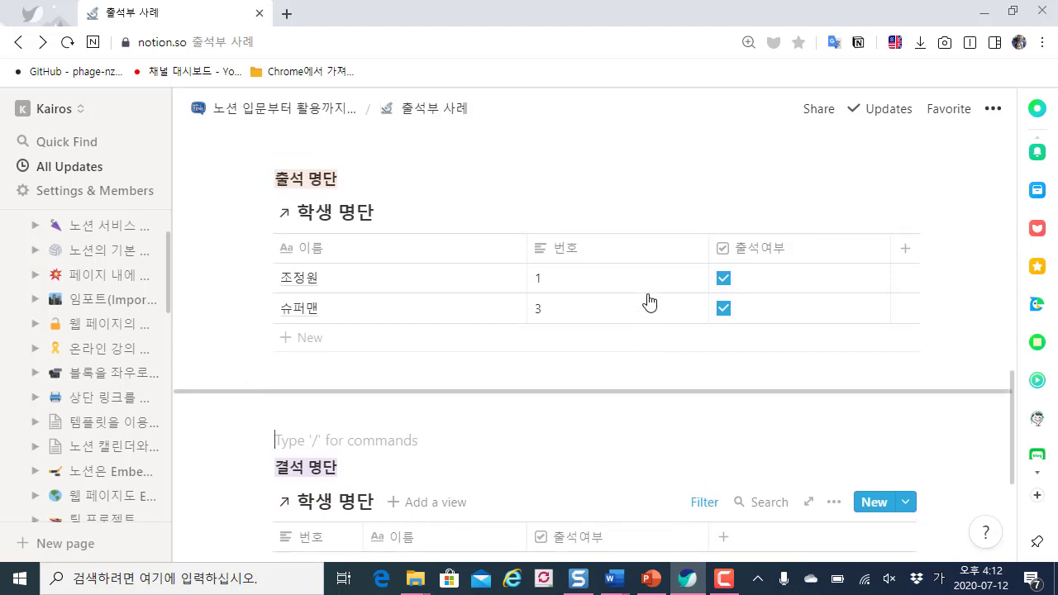
pyautogui.scroll(1, 648, 303)
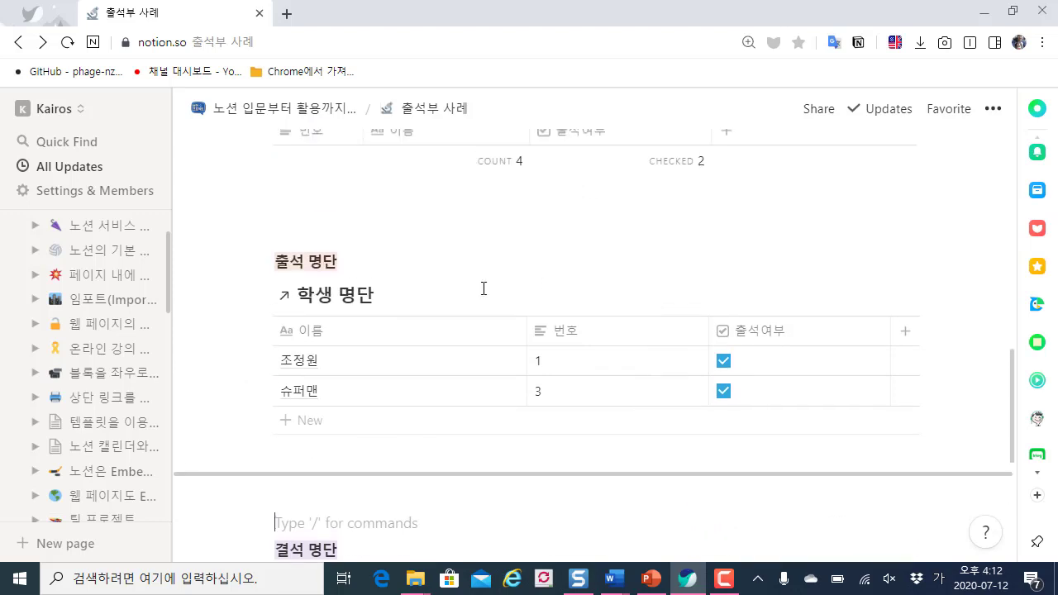
pyautogui.scroll(-1, 463, 296)
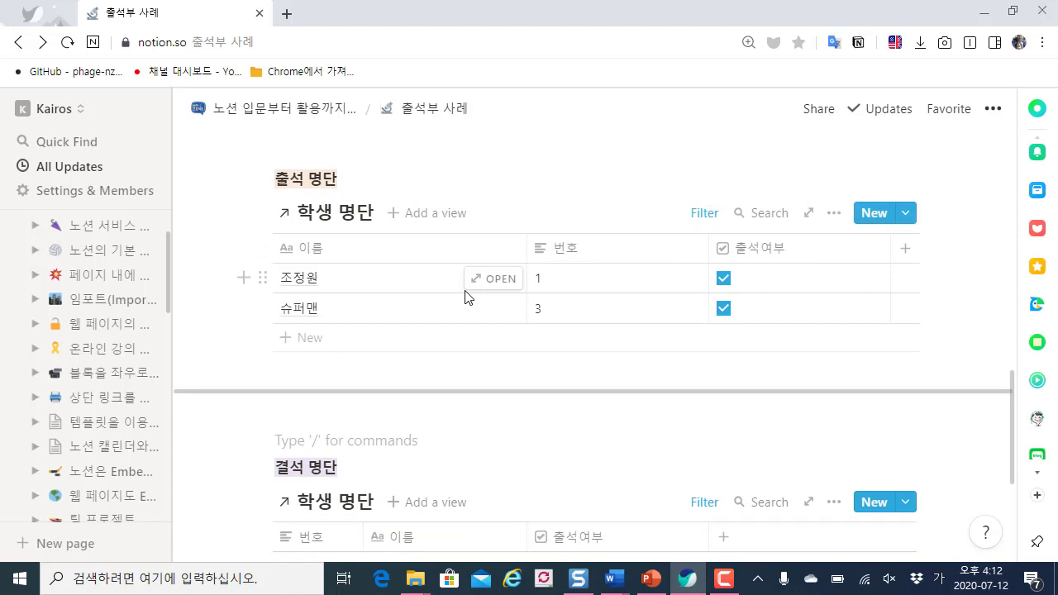
pyautogui.scroll(-1, 465, 297)
pyautogui.scroll(1, 413, 322)
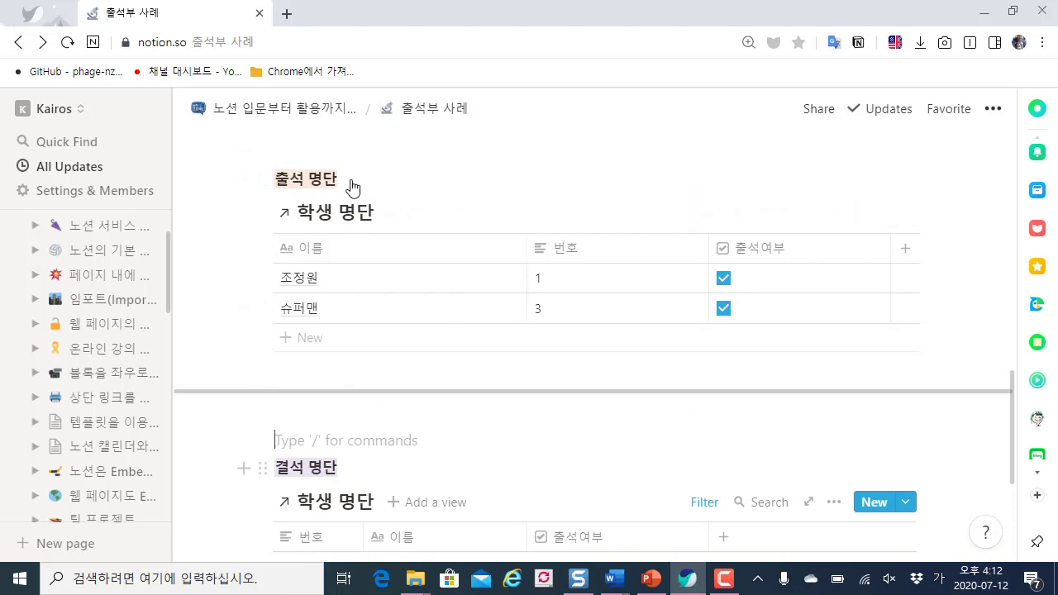
pyautogui.scroll(-1, 404, 380)
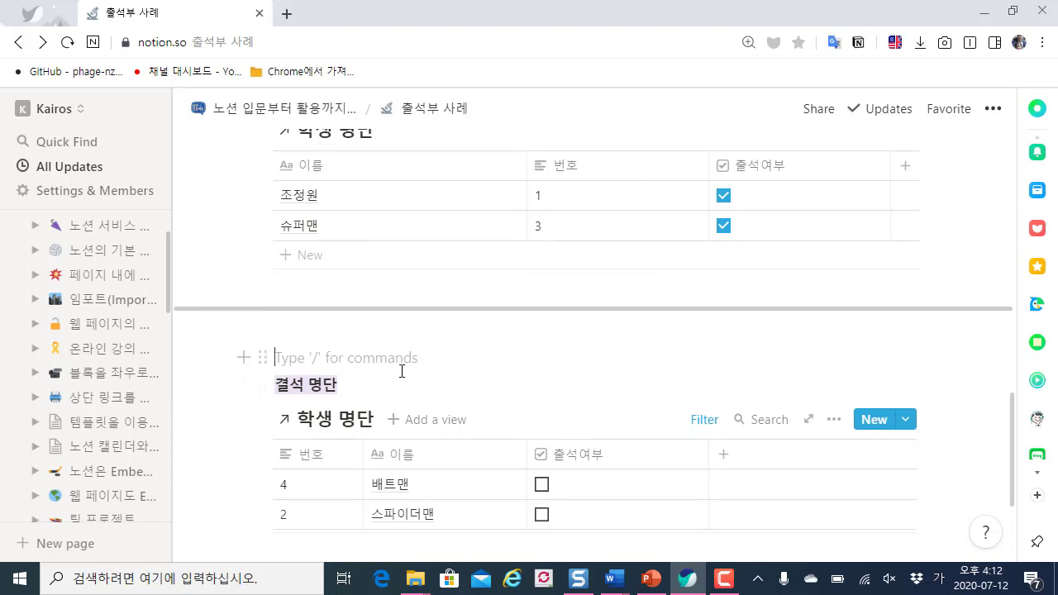
pyautogui.scroll(-2, 402, 371)
pyautogui.click(401, 417)
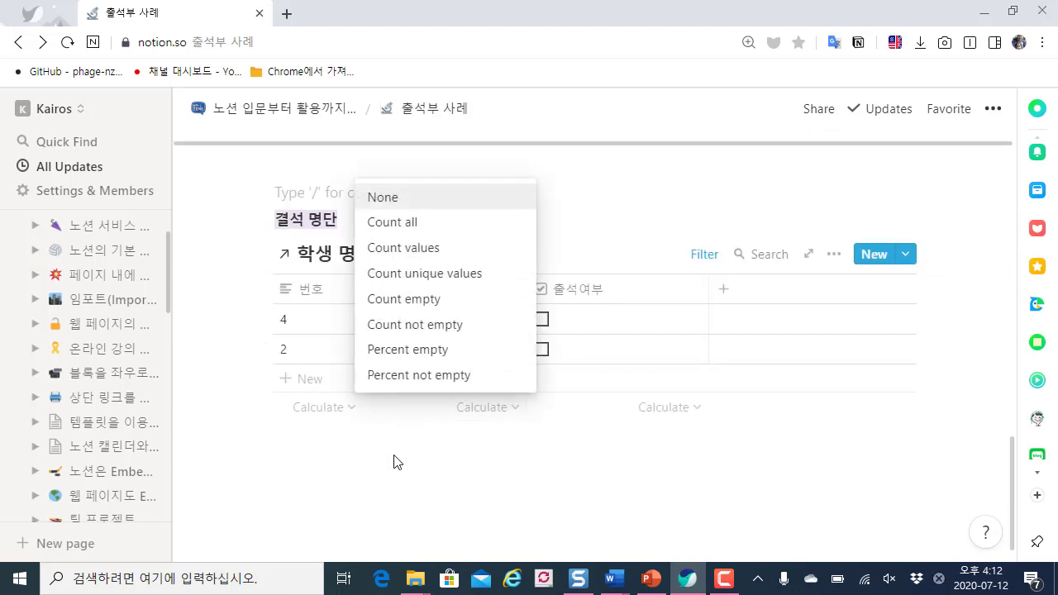
pyautogui.click(392, 463)
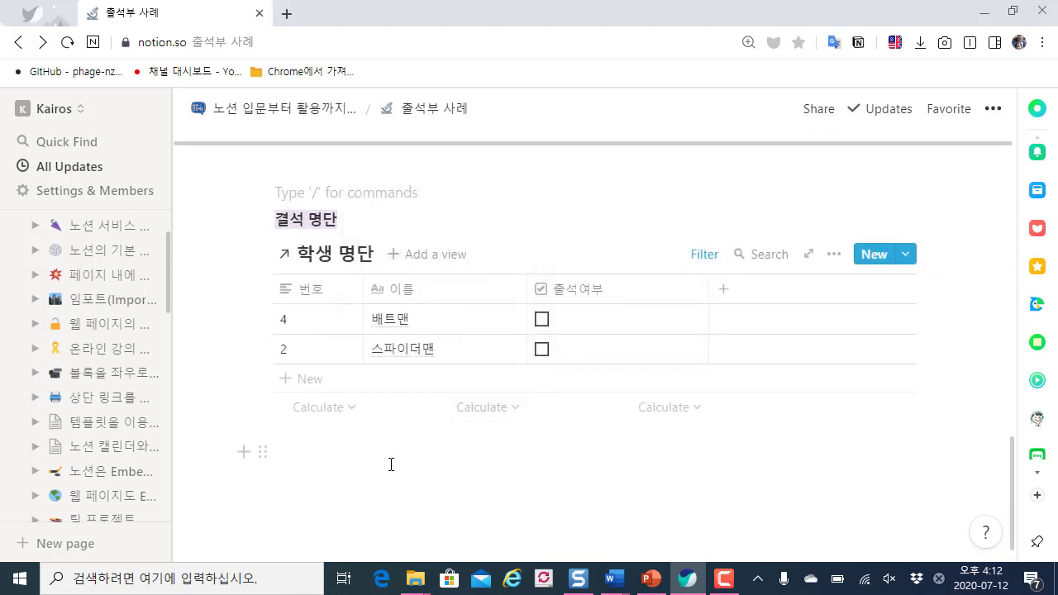